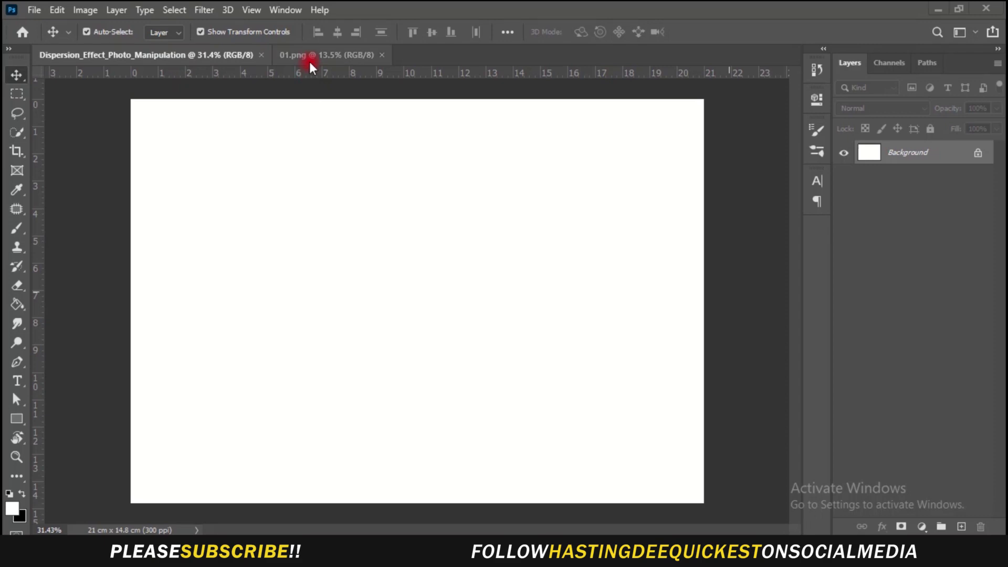
# Bring the cut-out man from 01.png into the Dispersion_Effect_Photo_Manipulation document, scale him to 60.63% and seat him along the canvas's lower edge.
pyautogui.click(313, 59)
pyautogui.moveTo(421, 292); pyautogui.dragTo(441, 307)
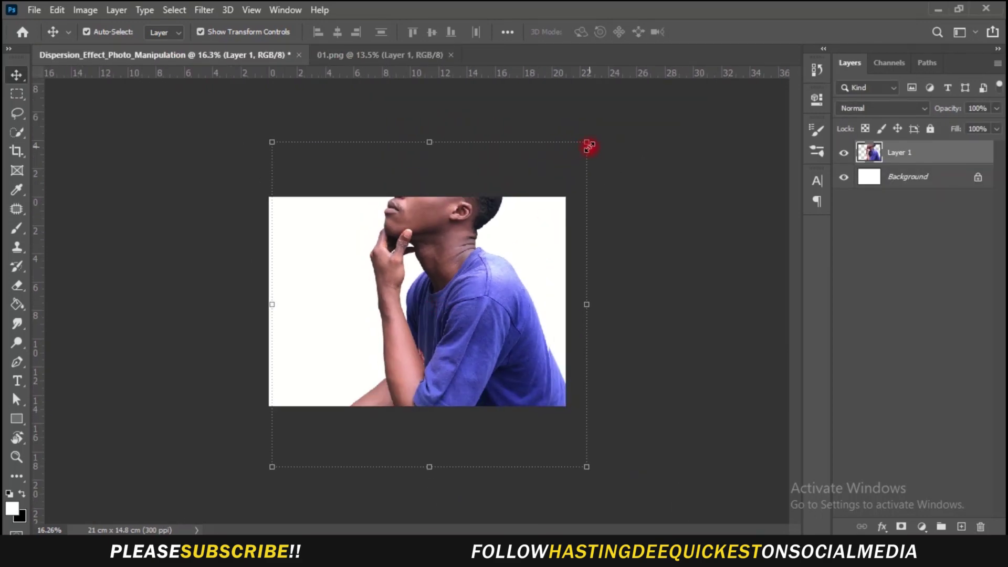
pyautogui.moveTo(588, 146); pyautogui.dragTo(488, 243)
pyautogui.moveTo(430, 362)
pyautogui.mouseDown()
pyautogui.moveTo(444, 342)
pyautogui.moveTo(446, 357)
pyautogui.mouseUp()
pyautogui.moveTo(503, 456); pyautogui.dragTo(478, 436)
pyautogui.moveTo(415, 390); pyautogui.dragTo(426, 379)
pyautogui.scroll(4, 403, 389)
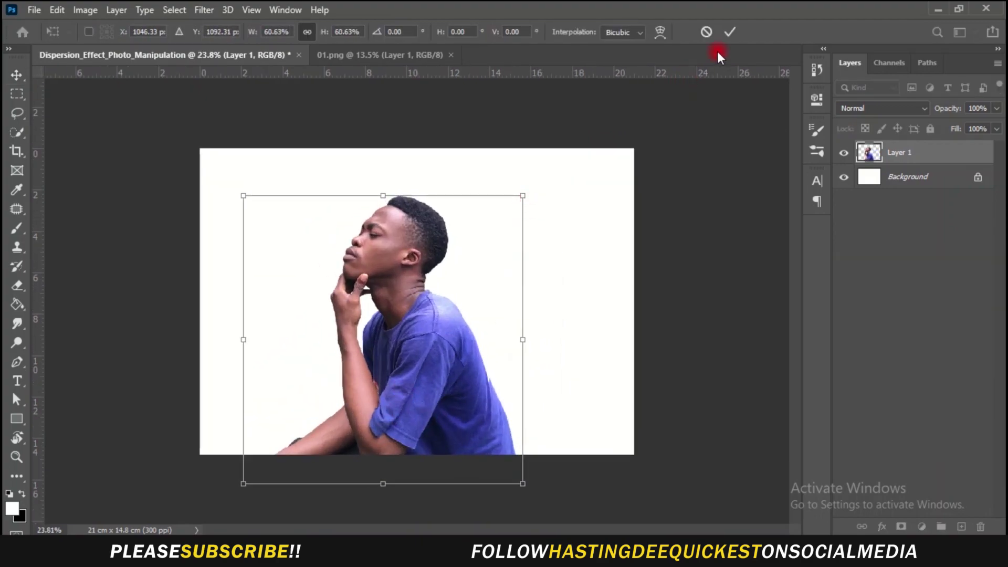
pyautogui.click(729, 32)
pyautogui.scroll(-3, 467, 233)
pyautogui.scroll(2, 439, 274)
# Hide the man's layer and add a Gradient Fill layer above the Background.
pyautogui.click(843, 153)
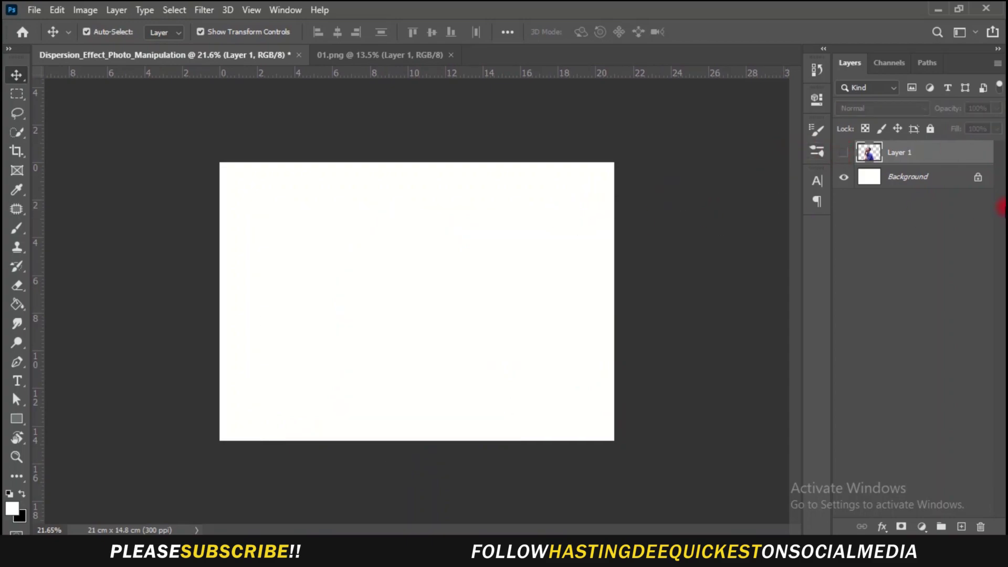
pyautogui.click(894, 175)
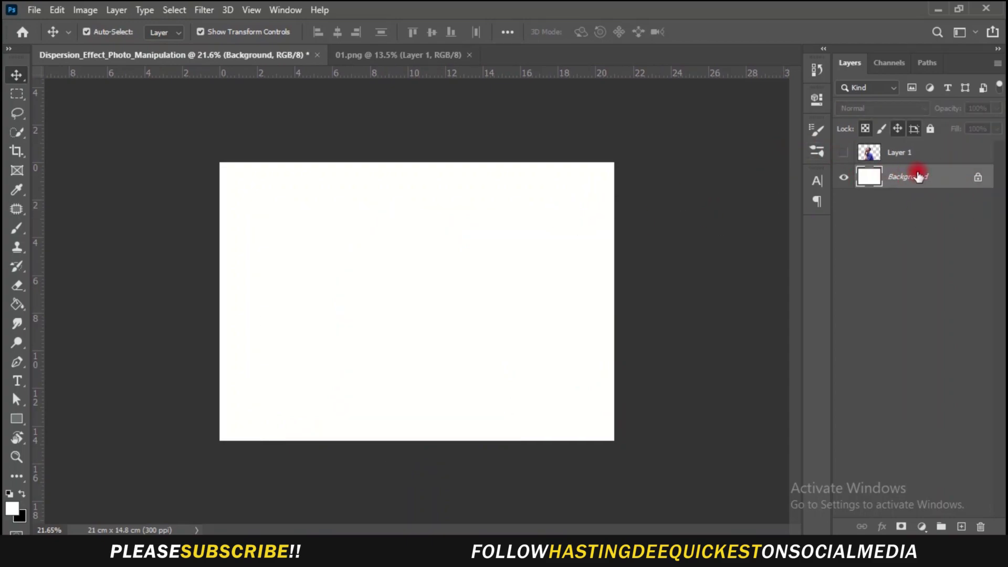
pyautogui.click(922, 526)
pyautogui.click(930, 280)
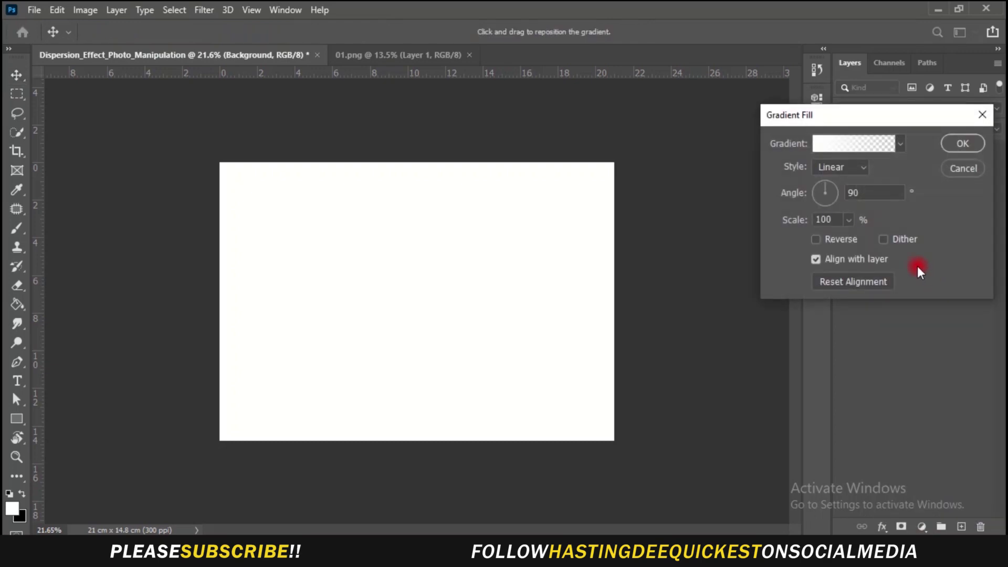
# Choose the grey to light-grey preset for the gradient fill.
pyautogui.click(899, 141)
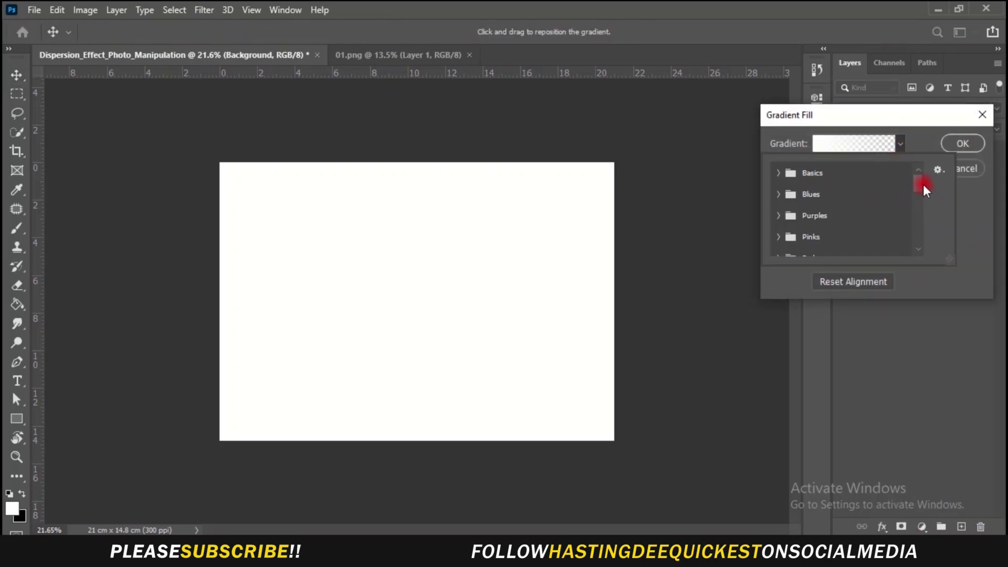
pyautogui.moveTo(919, 183); pyautogui.dragTo(919, 223)
pyautogui.click(786, 223)
pyautogui.click(782, 217)
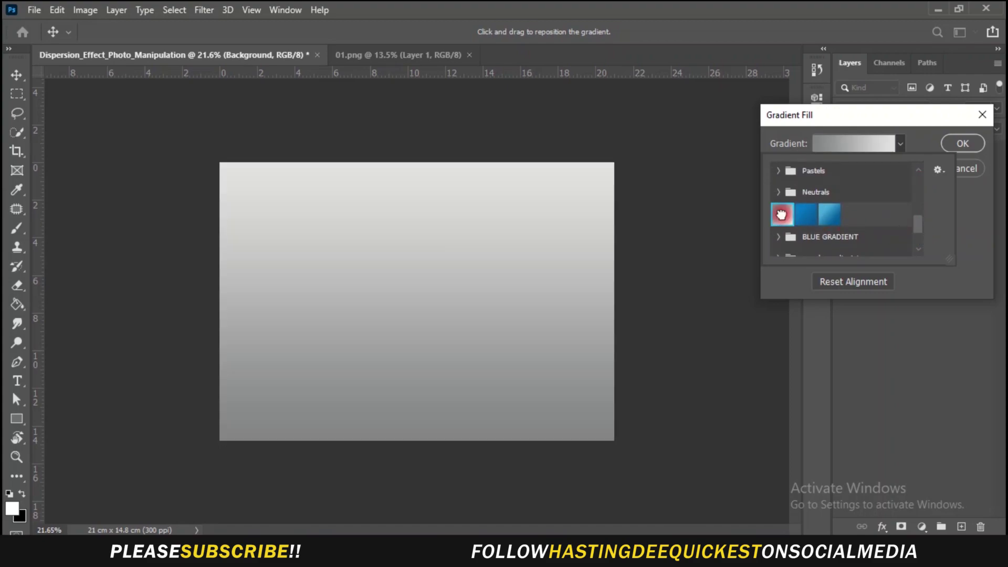
pyautogui.click(922, 135)
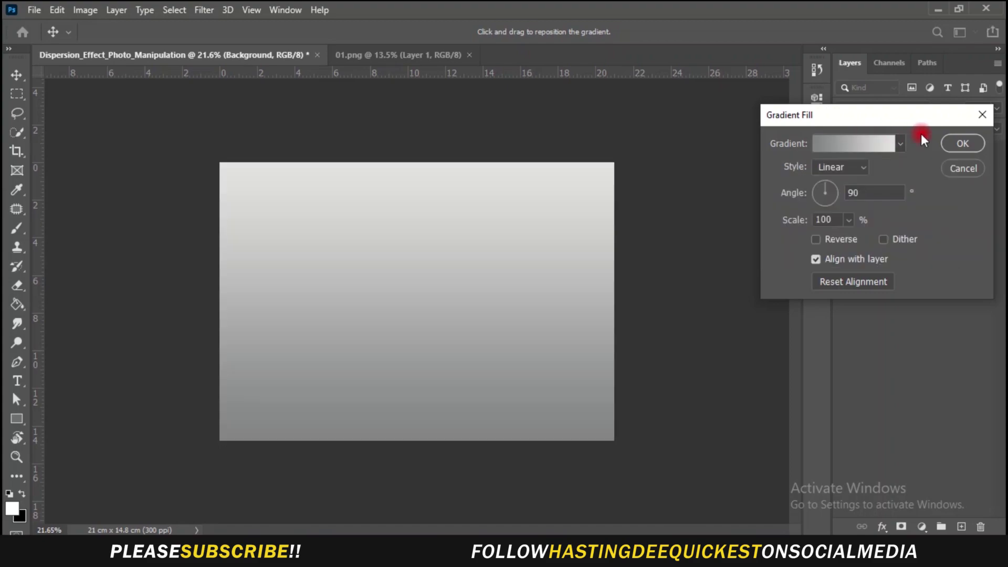
# Set the gradient fill's style to Radial, reverse it and enlarge its spread.
pyautogui.click(833, 168)
pyautogui.click(854, 190)
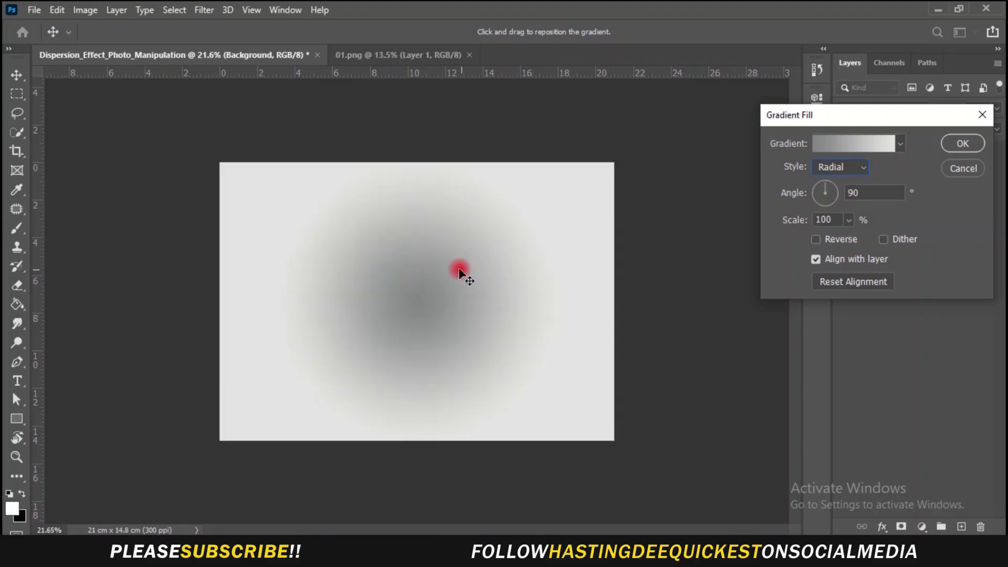
pyautogui.click(831, 238)
pyautogui.moveTo(864, 193); pyautogui.dragTo(852, 237)
# Darken the gradient's grey colour stop and set the gradient fill's scale to 232%.
pyautogui.click(871, 150)
pyautogui.doubleClick(592, 351)
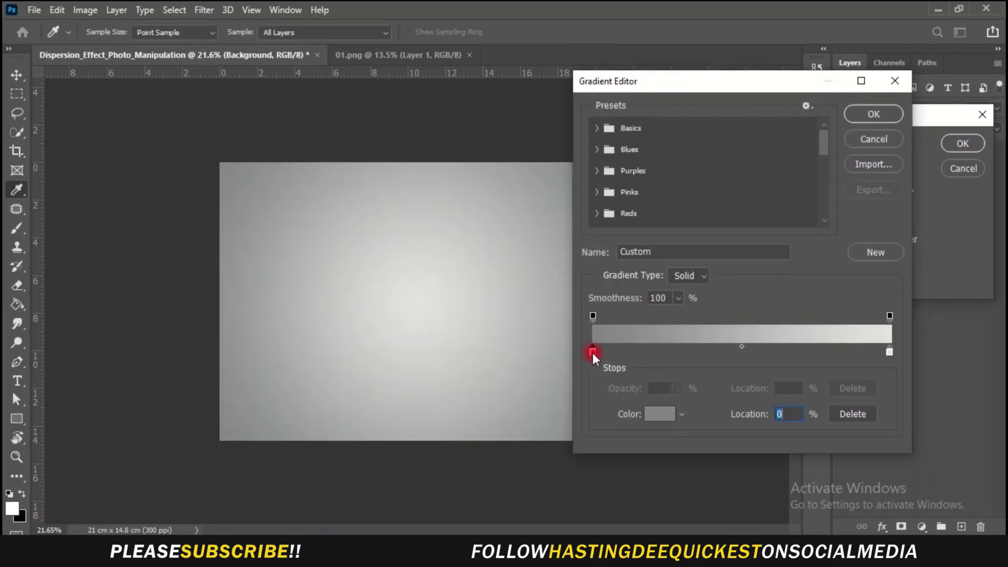
pyautogui.moveTo(601, 268); pyautogui.dragTo(600, 253)
pyautogui.click(936, 102)
pyautogui.click(873, 114)
pyautogui.click(849, 221)
pyautogui.moveTo(847, 238); pyautogui.dragTo(851, 239)
# Move the gradient's light stop inward and set its dark stop to colour 1b1b1b.
pyautogui.click(886, 144)
pyautogui.click(866, 351)
pyautogui.moveTo(867, 352); pyautogui.dragTo(813, 351)
pyautogui.doubleClick(593, 351)
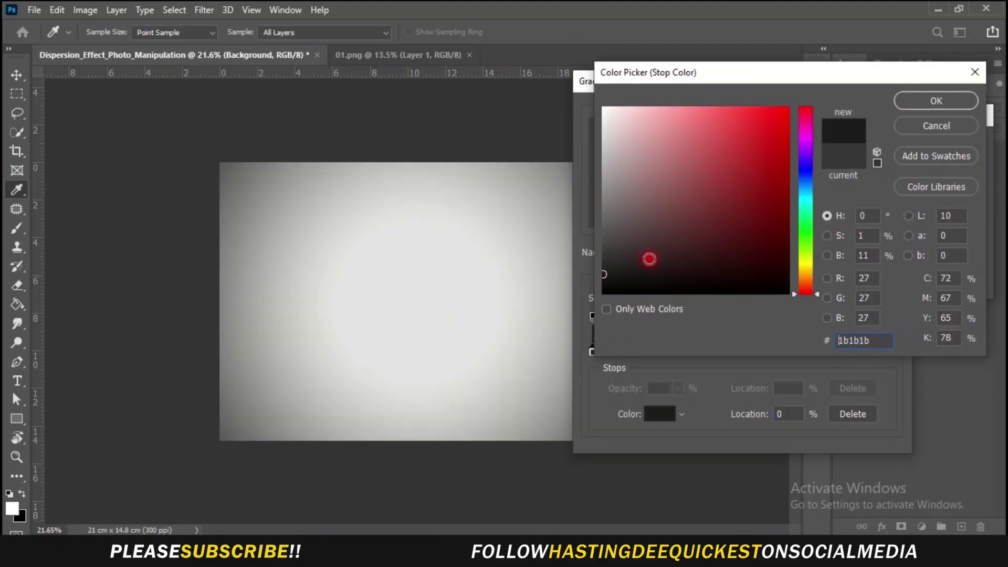
pyautogui.press('Return')
pyautogui.click(868, 112)
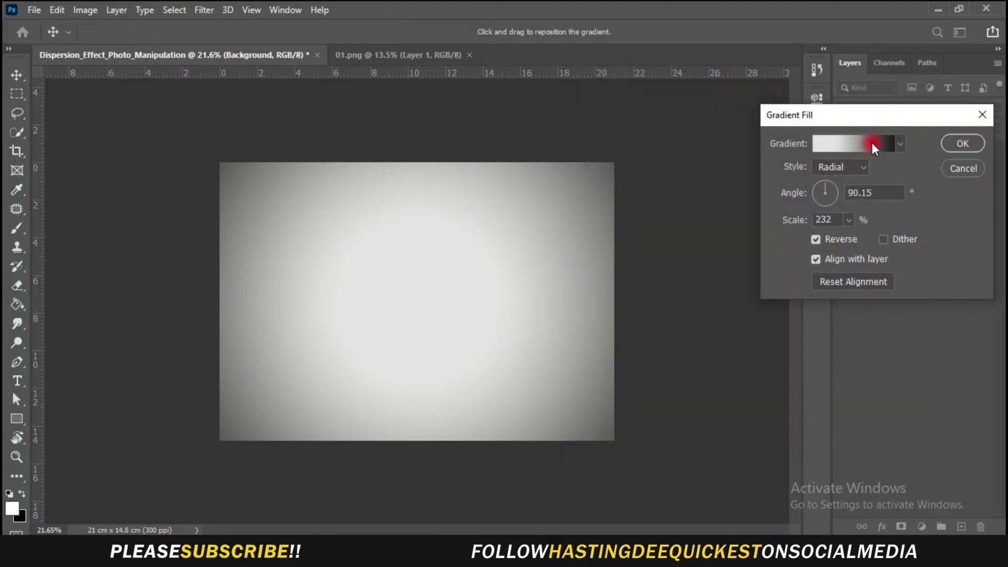
# Move the gradient's light stop back outward, then apply the gradient fill and lock its layer.
pyautogui.click(872, 142)
pyautogui.moveTo(814, 351); pyautogui.dragTo(858, 352)
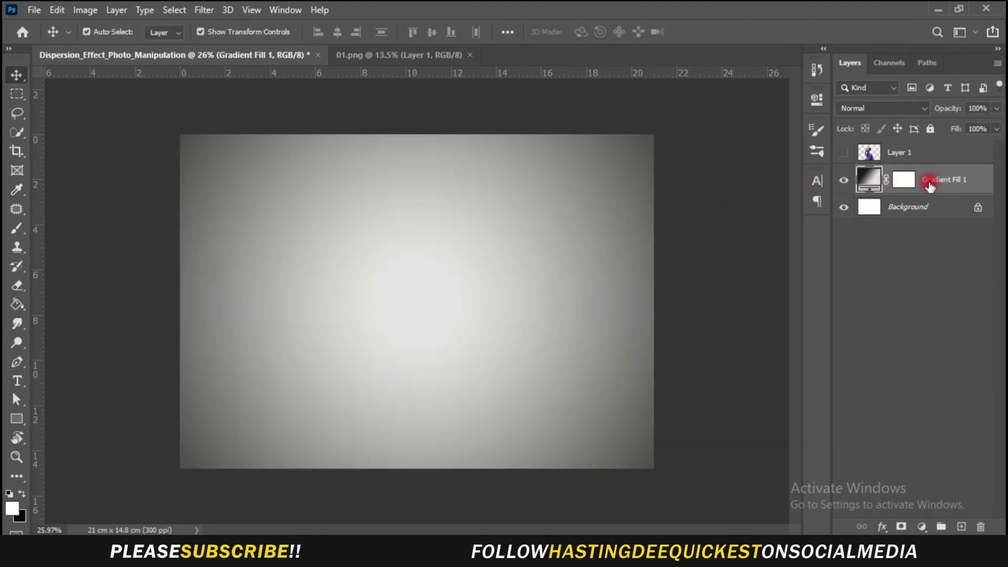
pyautogui.scroll(1, 467, 198)
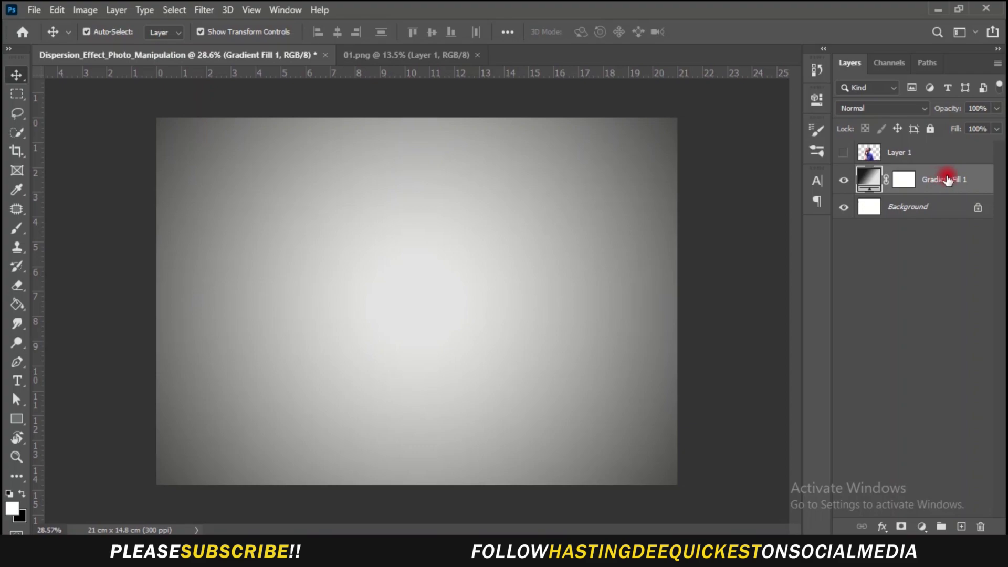
# Show the man's layer again and nudge him slightly upward over the gradient background.
pyautogui.click(919, 155)
pyautogui.click(844, 153)
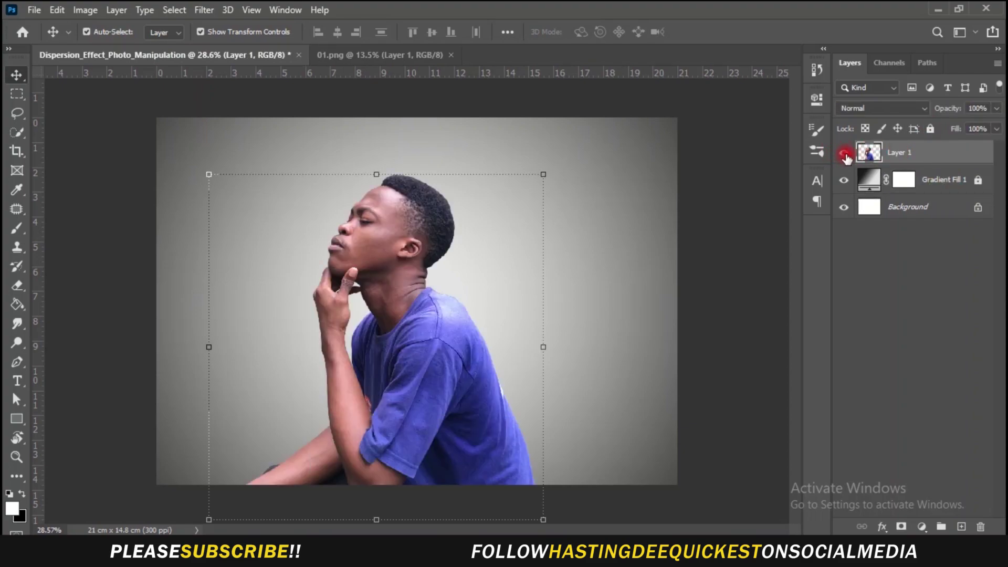
pyautogui.scroll(-3, 404, 255)
pyautogui.scroll(2, 404, 260)
pyautogui.moveTo(411, 298); pyautogui.dragTo(411, 292)
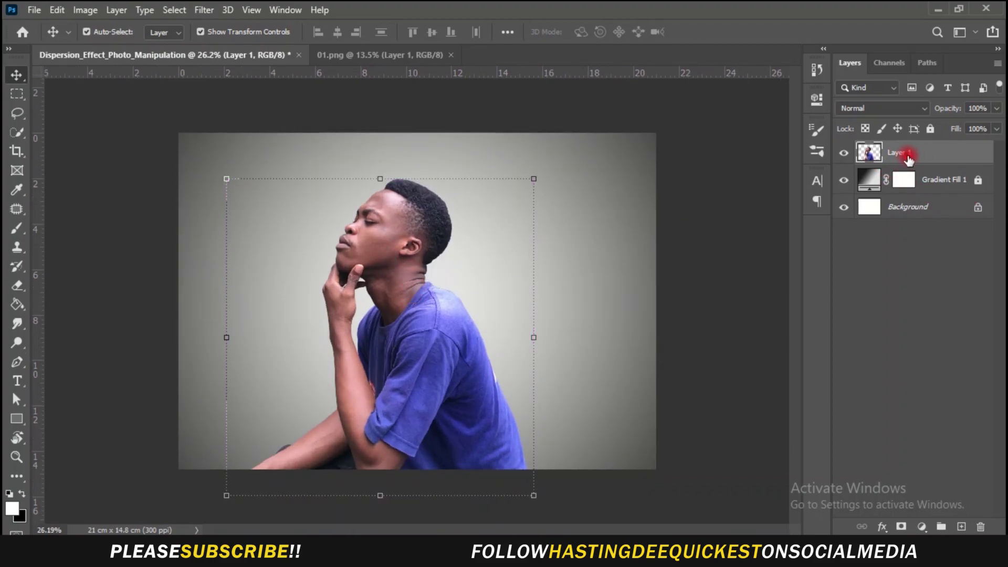
# Duplicate the man's layer, naming the copy MODEL and the original LIQUIFY.
pyautogui.rightClick(945, 156)
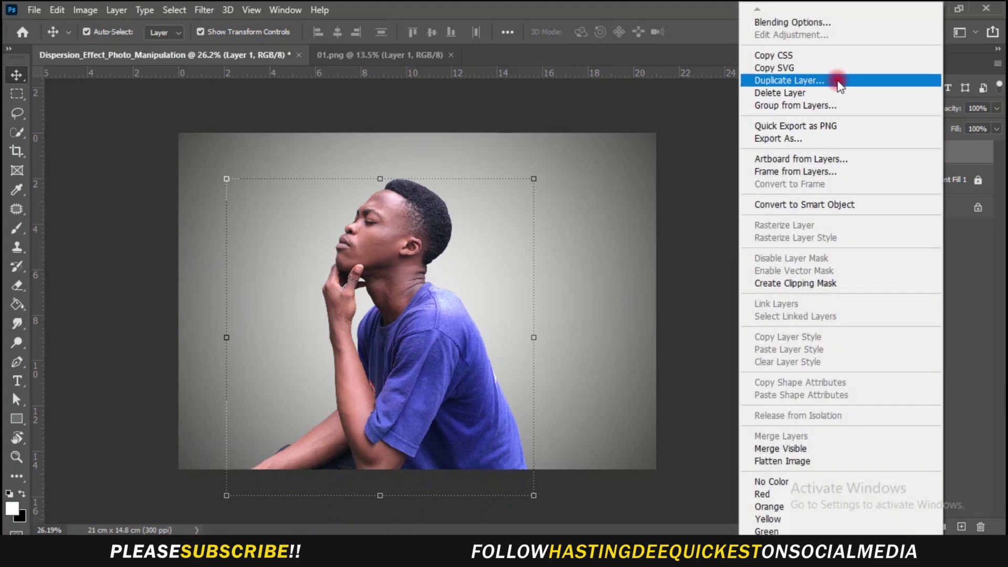
pyautogui.click(809, 82)
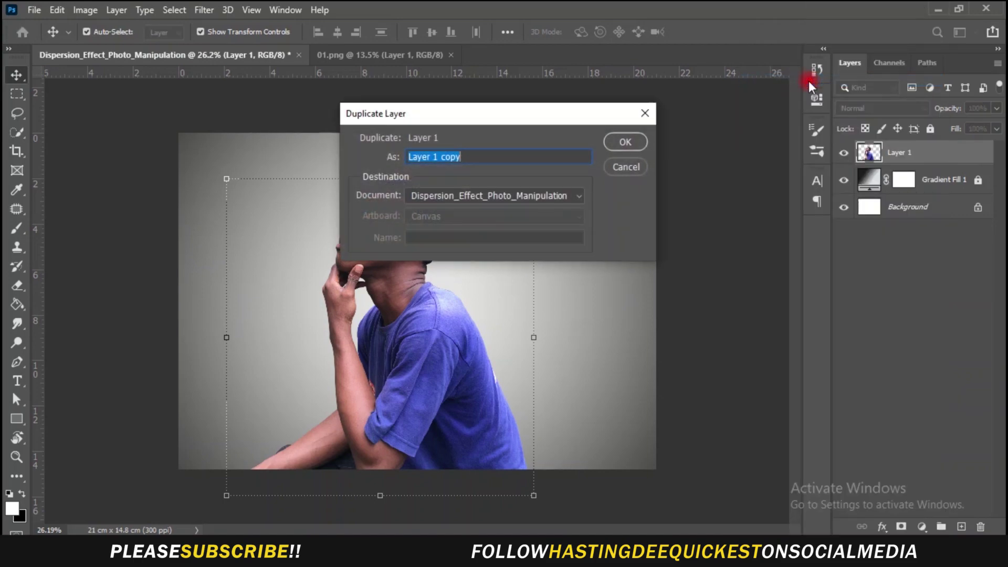
pyautogui.click(628, 142)
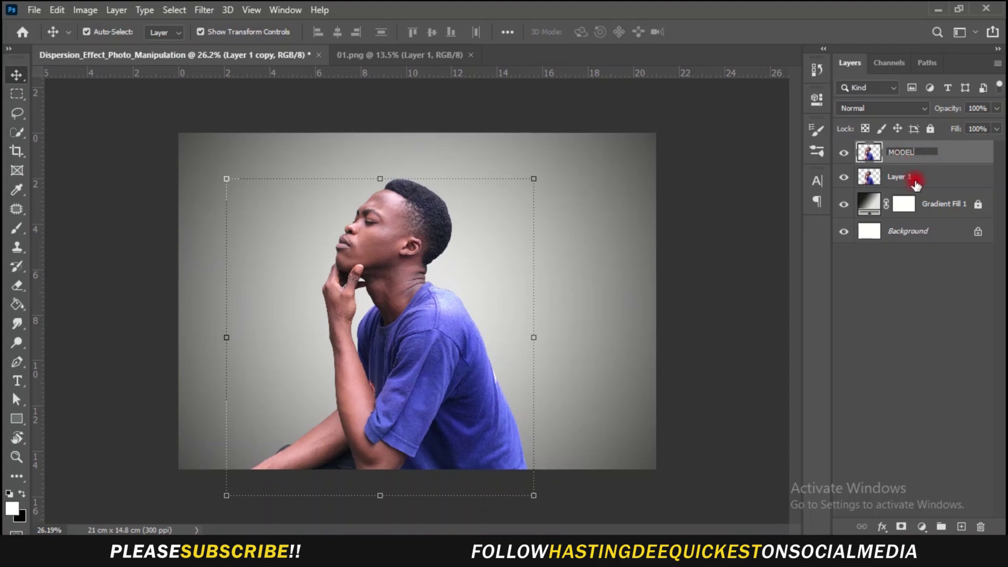
pyautogui.click(902, 178)
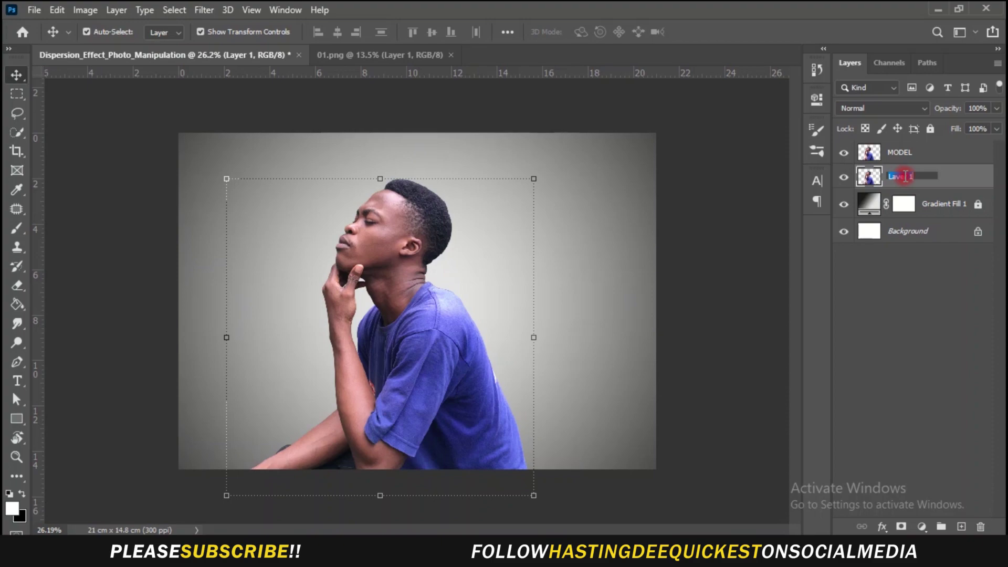
pyautogui.click(391, 205)
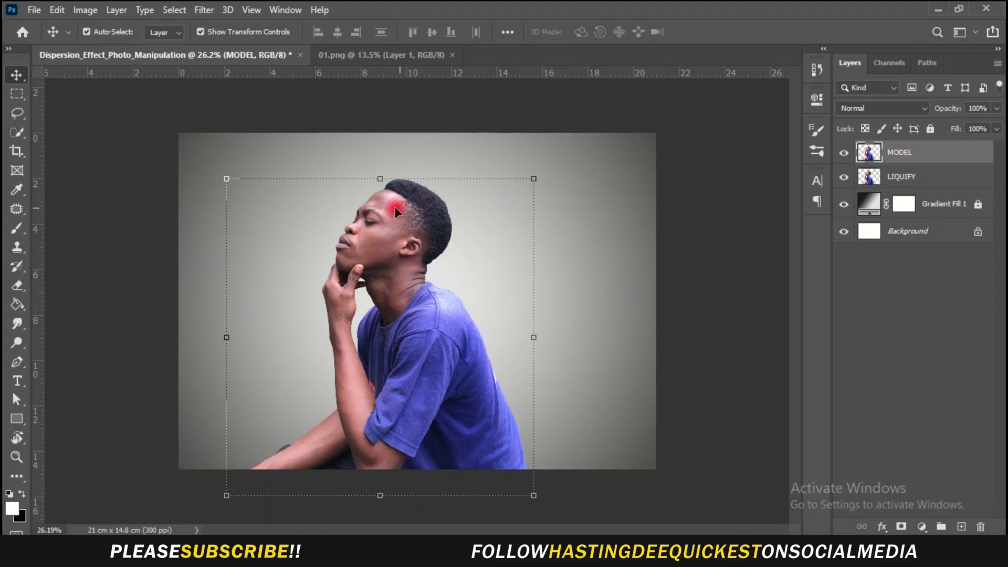
# Hide the MODEL layer and open the Liquify filter on the LIQUIFY layer.
pyautogui.scroll(2, 315, 181)
pyautogui.scroll(-2, 318, 181)
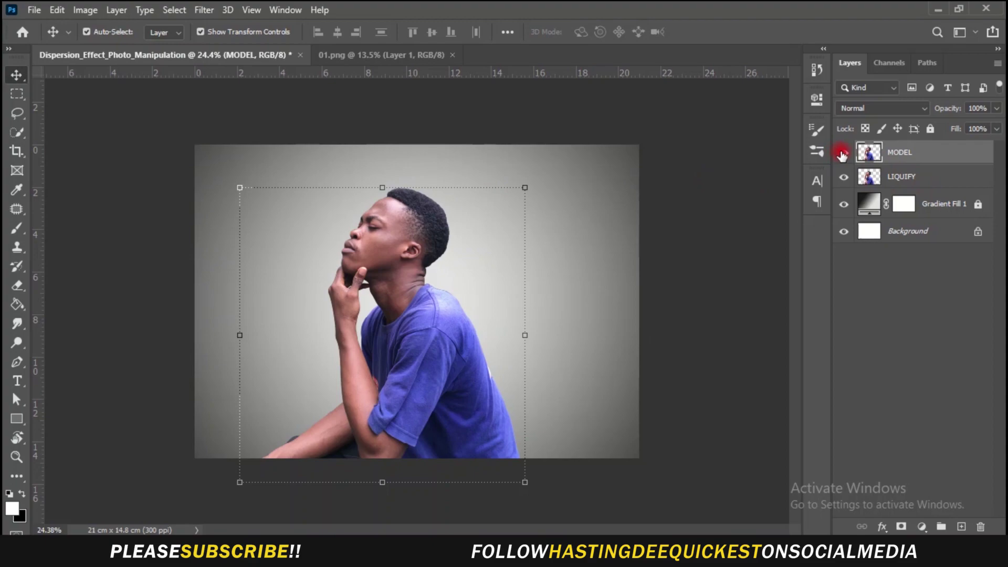
pyautogui.click(844, 153)
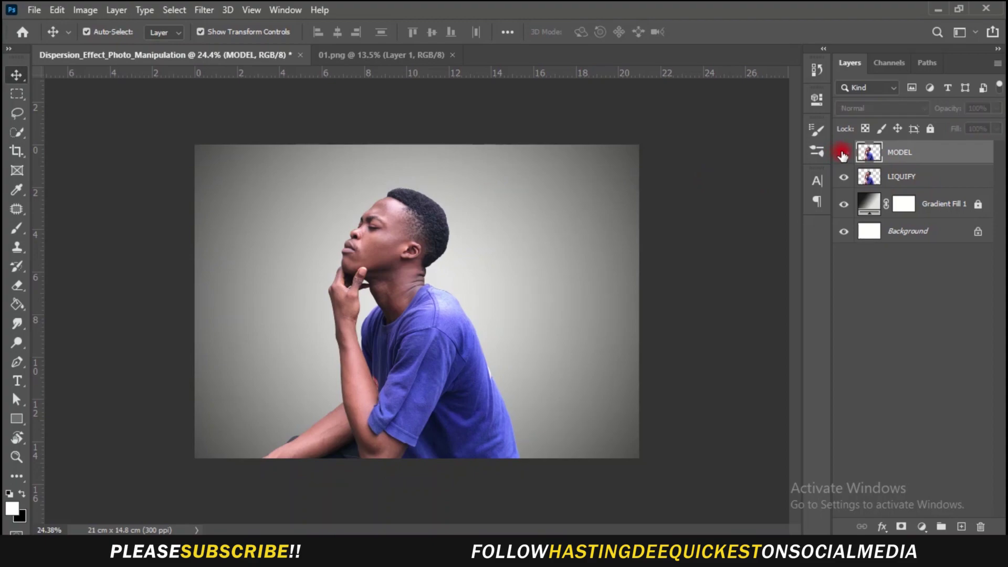
pyautogui.click(933, 181)
pyautogui.scroll(1, 420, 297)
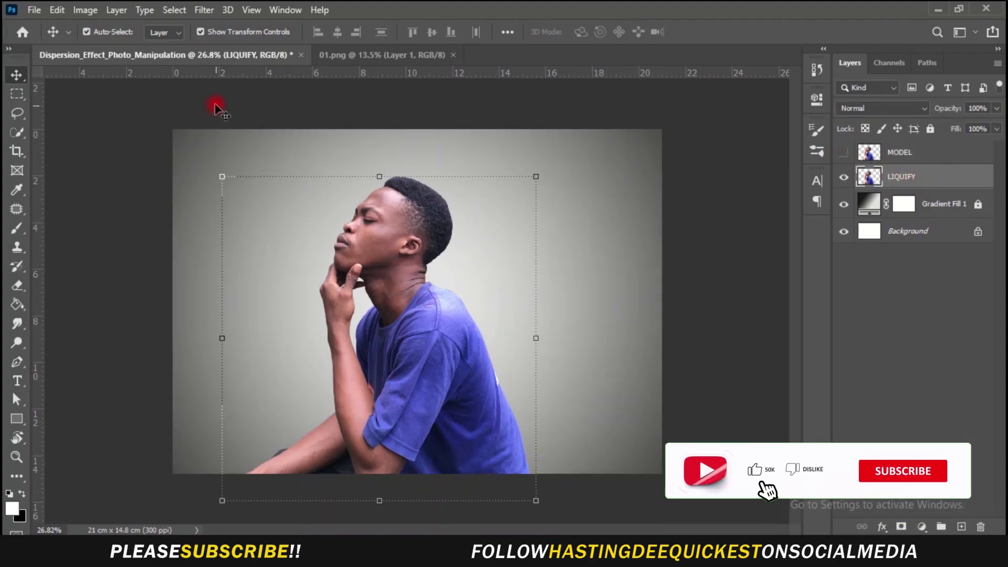
pyautogui.click(202, 11)
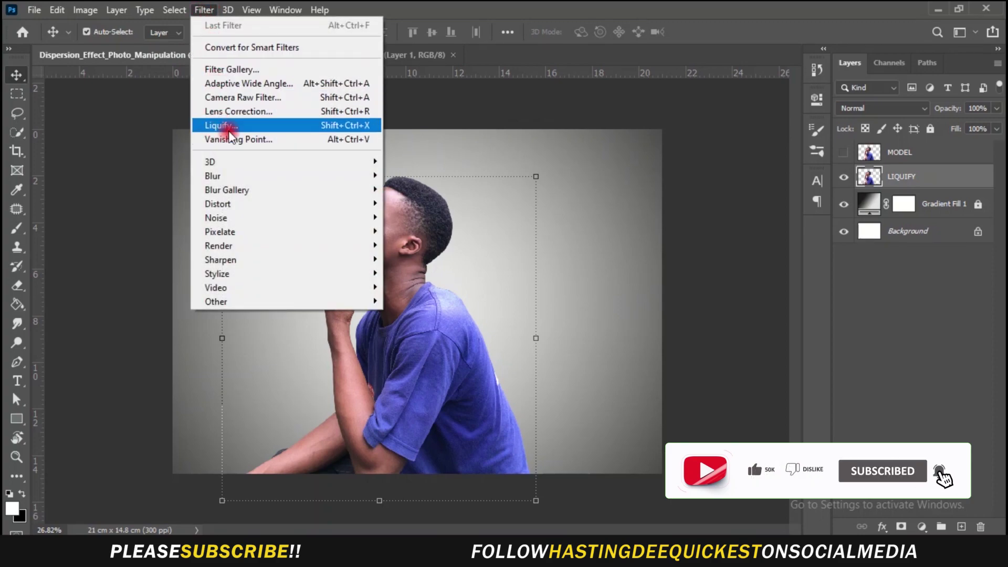
pyautogui.click(232, 126)
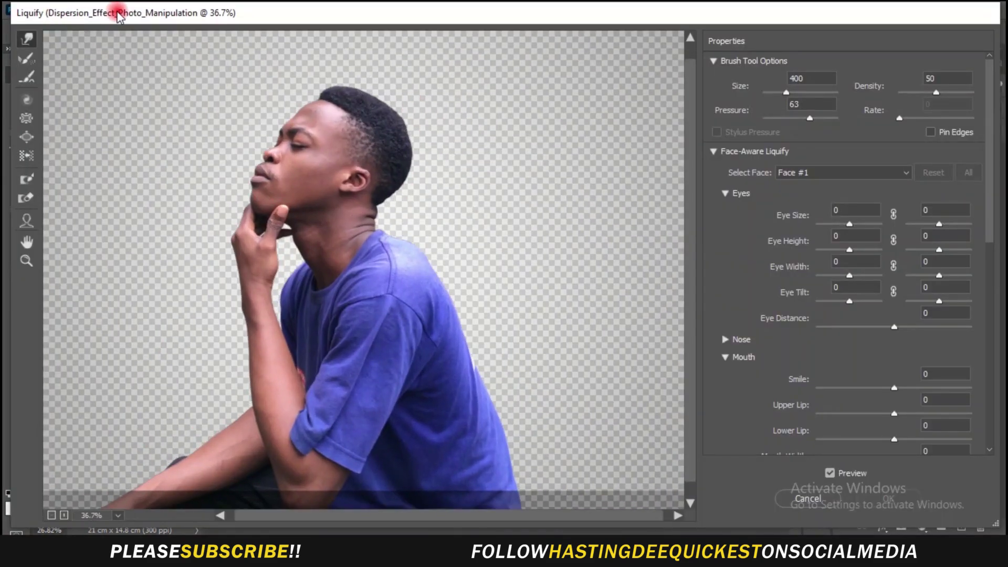
# Set the Liquify brush size to 340 and push the back of the man's hair outward to the right.
pyautogui.scroll(1, 393, 117)
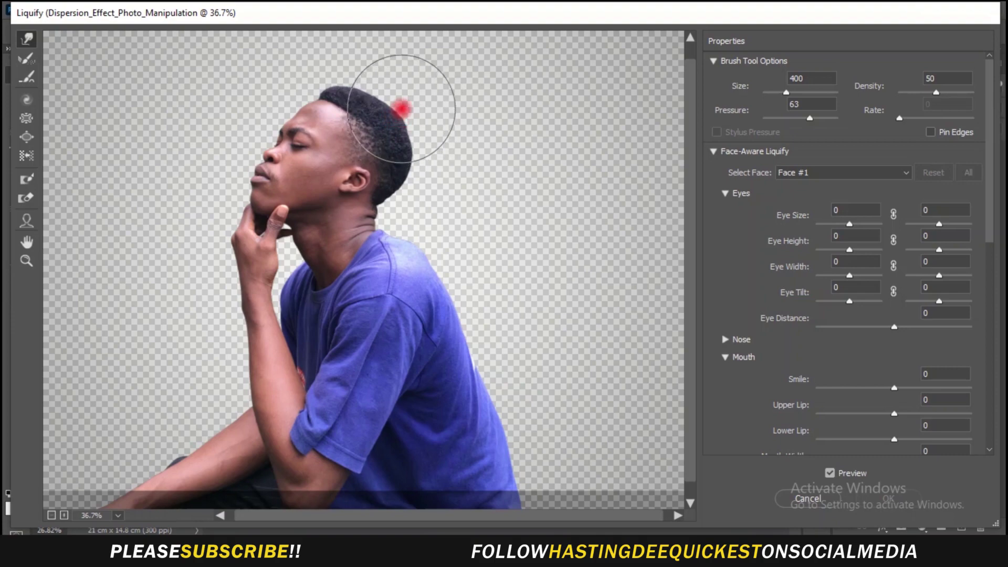
pyautogui.click(793, 93)
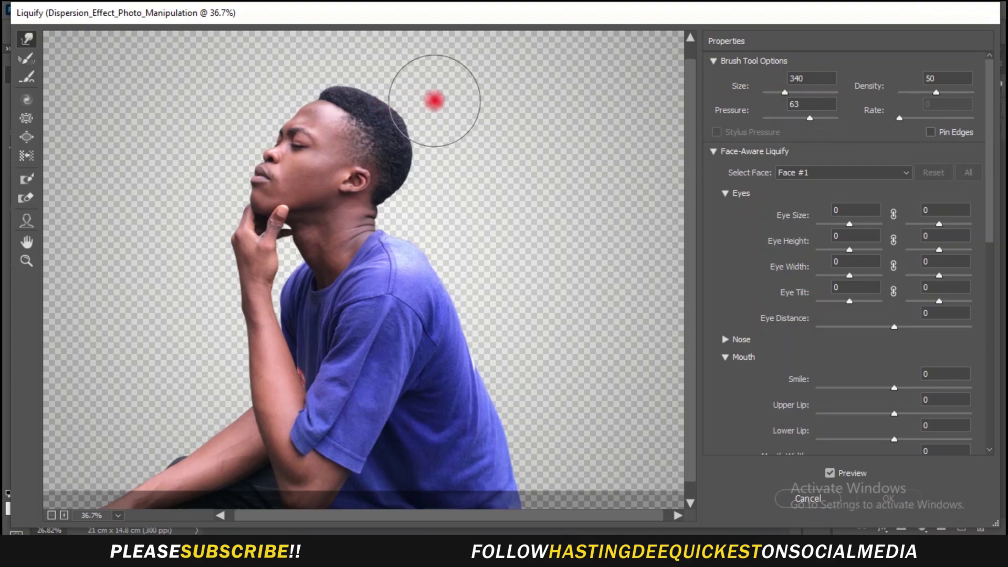
pyautogui.moveTo(393, 103); pyautogui.dragTo(504, 102)
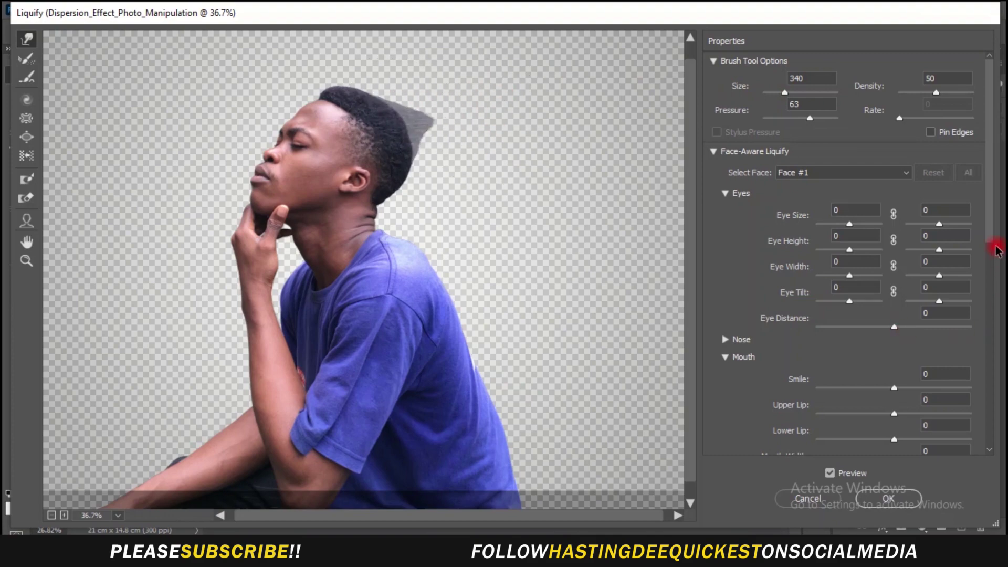
# Turn off the backdrop display in Liquify's view options.
pyautogui.moveTo(989, 241); pyautogui.dragTo(984, 465)
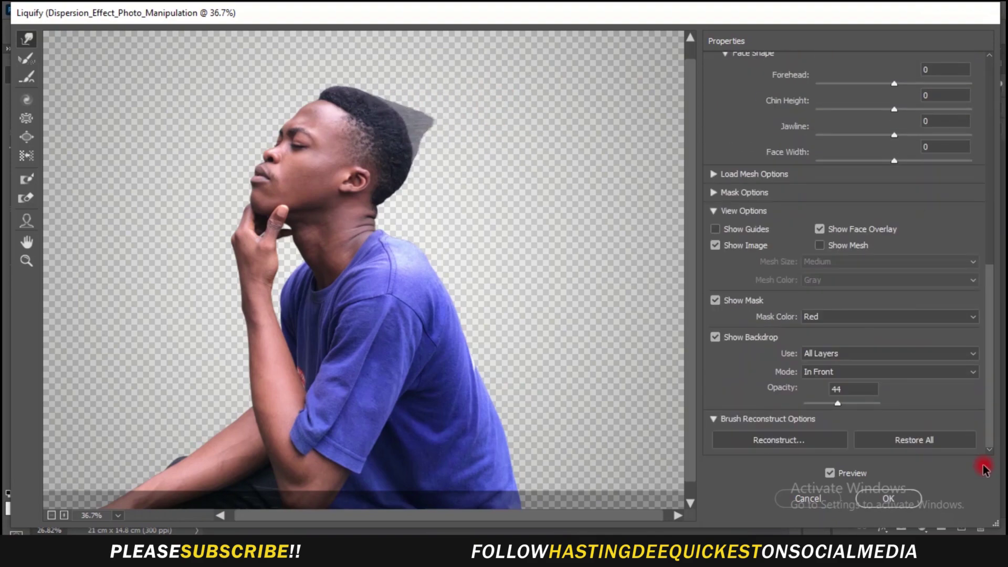
pyautogui.click(715, 338)
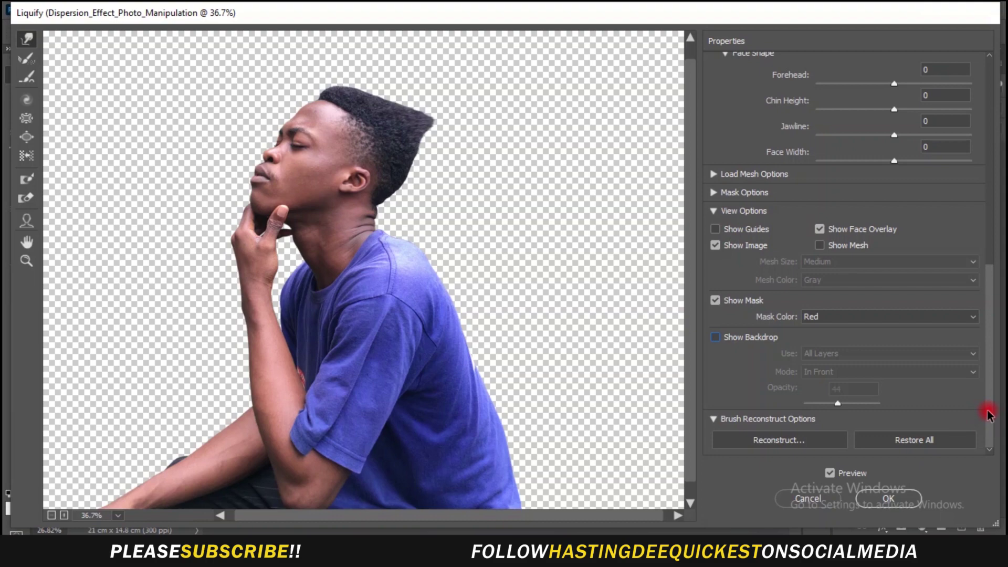
pyautogui.moveTo(990, 415); pyautogui.dragTo(993, 172)
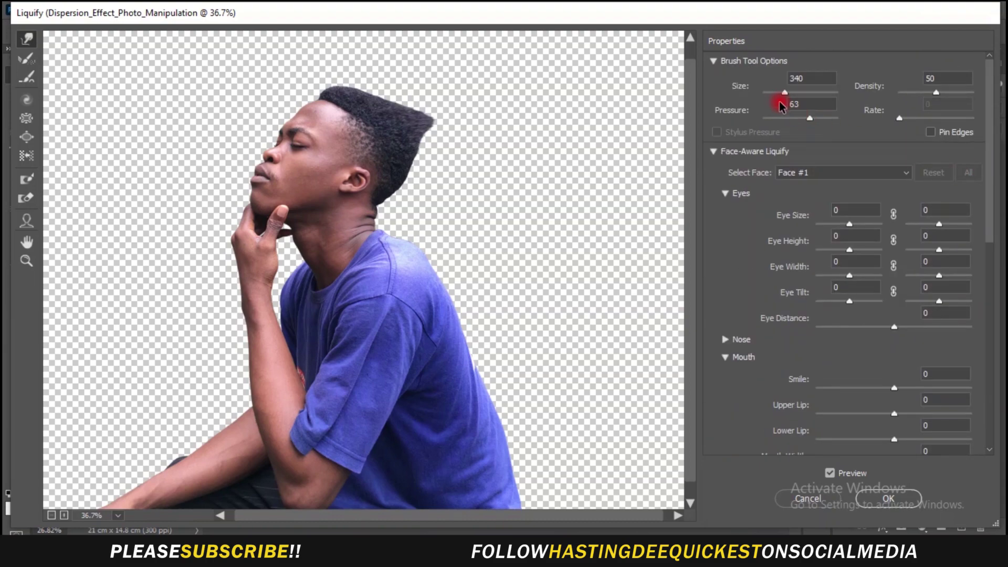
# Set the Liquify brush size to 418 and stretch the shoulder and back of the shirt outward to the right.
pyautogui.moveTo(785, 93); pyautogui.dragTo(787, 93)
pyautogui.moveTo(439, 265); pyautogui.dragTo(515, 265)
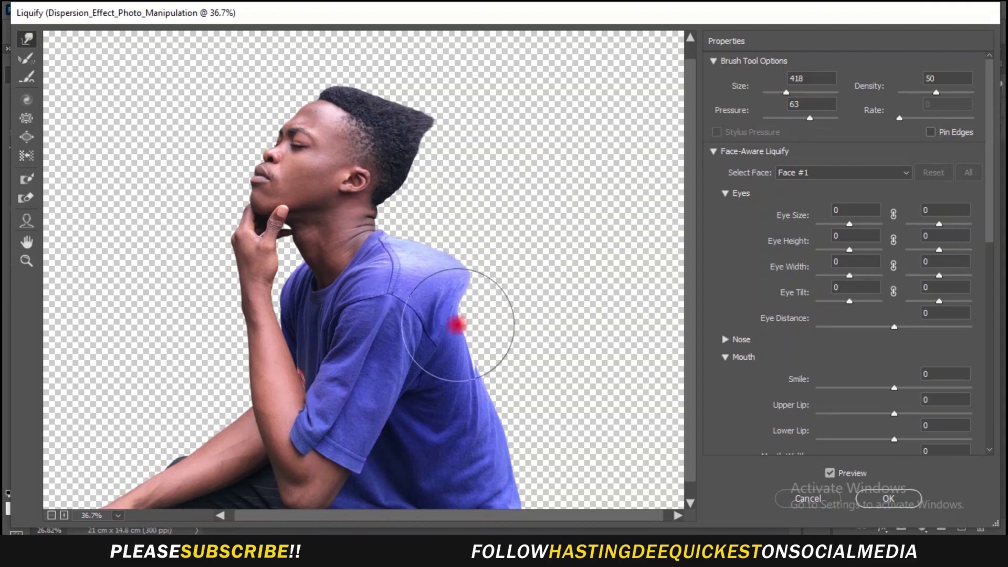
pyautogui.moveTo(453, 329); pyautogui.dragTo(603, 320)
pyautogui.moveTo(434, 377); pyautogui.dragTo(581, 373)
pyautogui.scroll(-1, 480, 458)
pyautogui.moveTo(479, 458)
pyautogui.mouseDown()
pyautogui.moveTo(548, 444)
pyautogui.moveTo(506, 416)
pyautogui.moveTo(623, 366)
pyautogui.moveTo(606, 302)
pyautogui.moveTo(477, 324)
pyautogui.moveTo(640, 294)
pyautogui.moveTo(423, 231)
pyautogui.moveTo(388, 85)
pyautogui.moveTo(461, 90)
pyautogui.moveTo(411, 202)
pyautogui.moveTo(528, 222)
pyautogui.moveTo(423, 108)
pyautogui.moveTo(378, 87)
pyautogui.moveTo(387, 108)
pyautogui.moveTo(340, 80)
pyautogui.moveTo(452, 127)
pyautogui.moveTo(399, 93)
pyautogui.moveTo(497, 173)
pyautogui.moveTo(383, 227)
pyautogui.moveTo(422, 216)
pyautogui.moveTo(449, 231)
pyautogui.moveTo(404, 261)
pyautogui.moveTo(530, 227)
pyautogui.moveTo(490, 204)
pyautogui.moveTo(600, 239)
pyautogui.moveTo(665, 358)
pyautogui.moveTo(485, 417)
pyautogui.moveTo(561, 345)
pyautogui.moveTo(508, 266)
pyautogui.moveTo(485, 162)
pyautogui.moveTo(534, 172)
pyautogui.moveTo(589, 226)
pyautogui.moveTo(602, 165)
pyautogui.moveTo(564, 115)
pyautogui.moveTo(607, 115)
pyautogui.mouseUp()
# Set the Liquify brush size to 600 and stretch the hair, neck and shirt back far outward to the right.
pyautogui.press('[')
pyautogui.press('[')
pyautogui.press('[')
pyautogui.press(']')
pyautogui.press(']')
pyautogui.press(']')
pyautogui.press(']')
pyautogui.press(']')
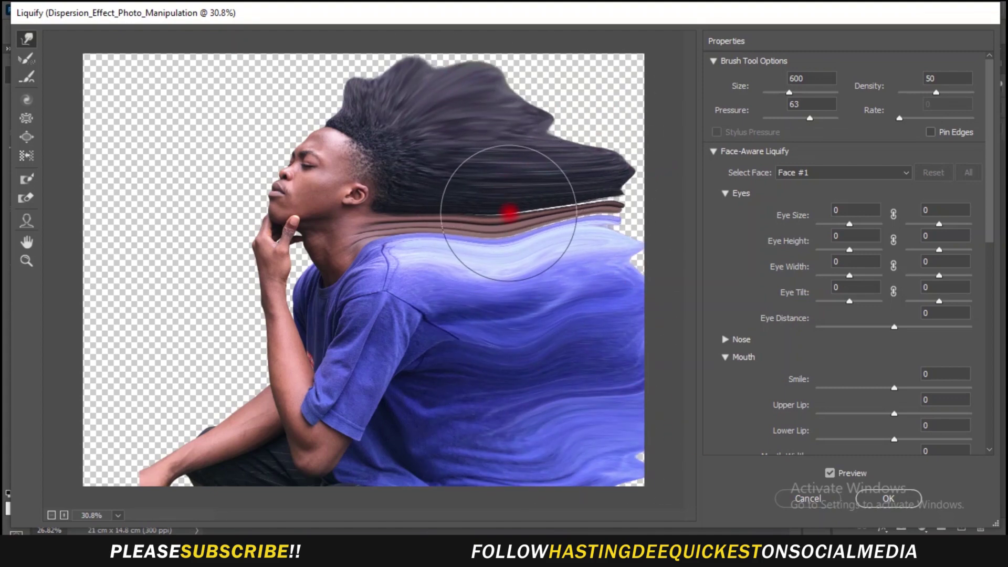
# Push the upper edge of the stretched hair up and to the right, and apply the Liquify filter.
pyautogui.scroll(-3, 522, 194)
pyautogui.scroll(1, 525, 187)
pyautogui.scroll(1, 536, 167)
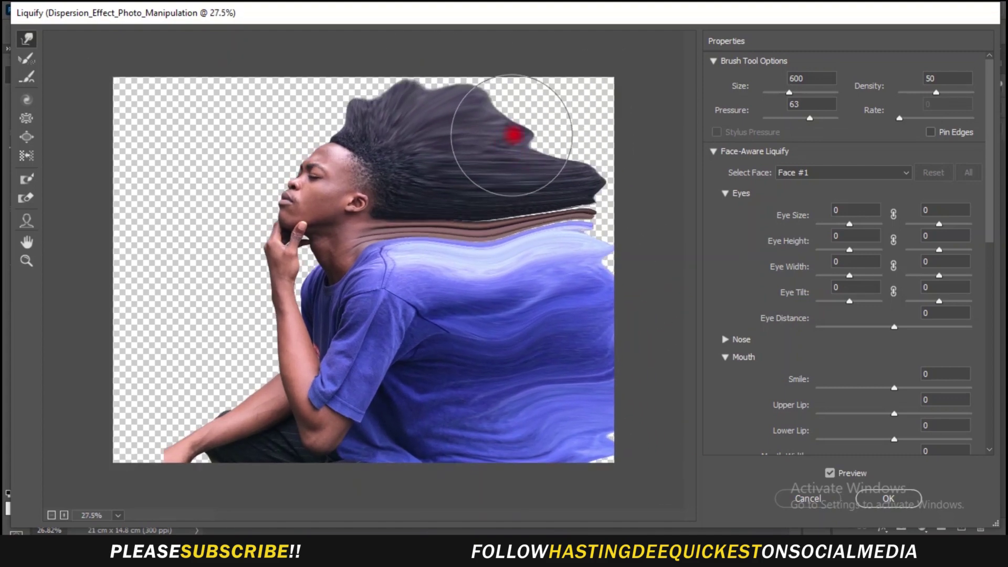
pyautogui.moveTo(520, 133); pyautogui.dragTo(559, 112)
pyautogui.moveTo(470, 119); pyautogui.dragTo(515, 77)
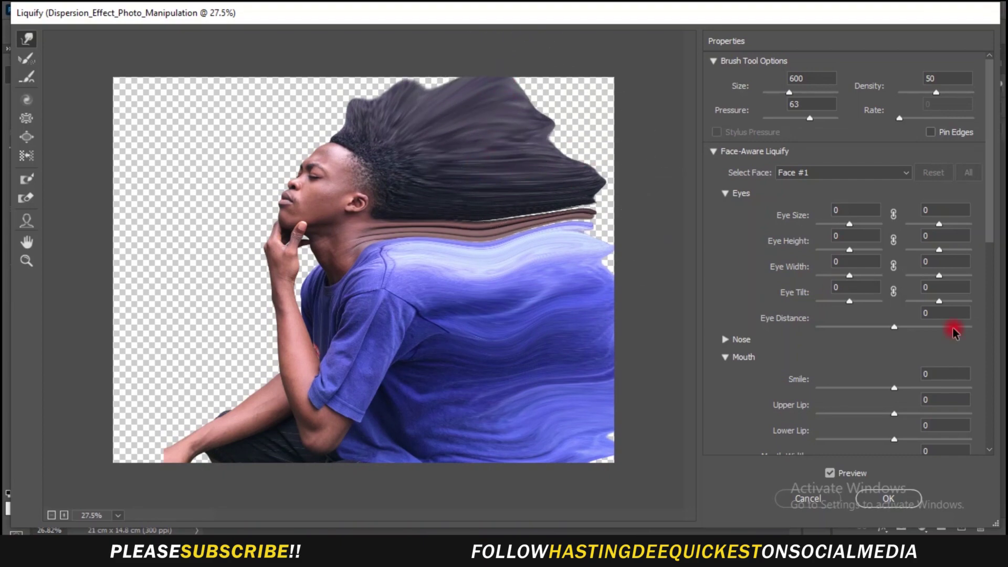
pyautogui.click(893, 498)
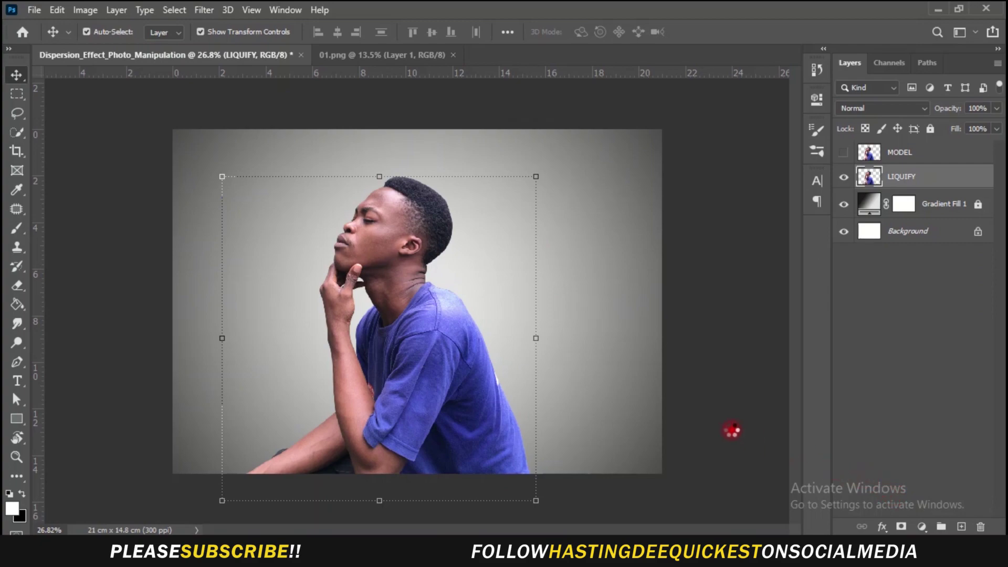
# Add a black layer mask to the LIQUIFY layer so its stretched image is fully hidden.
pyautogui.scroll(-2, 445, 299)
pyautogui.scroll(3, 399, 283)
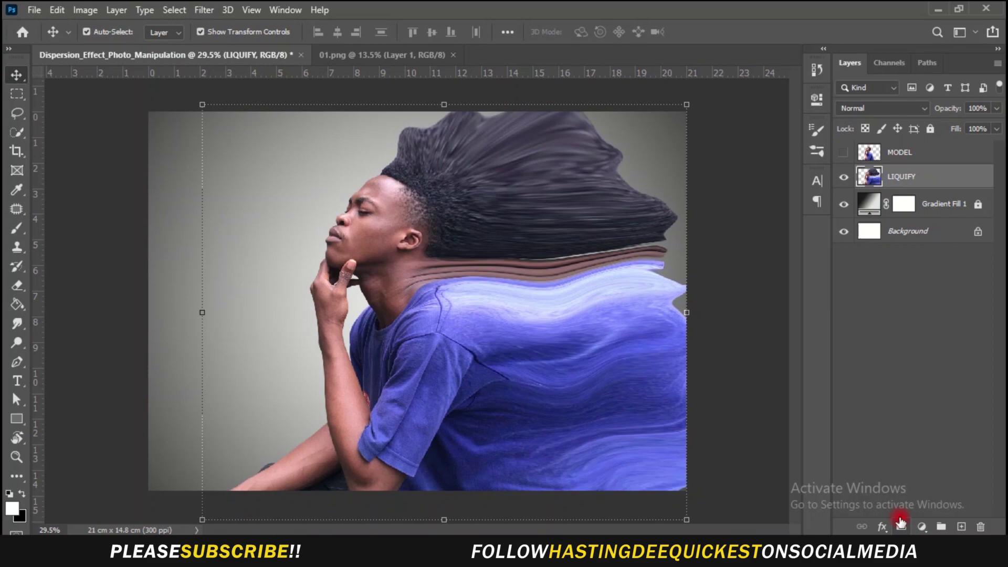
pyautogui.press('alt')
pyautogui.keyDown('alt'); pyautogui.click(902, 525); pyautogui.keyUp('alt')
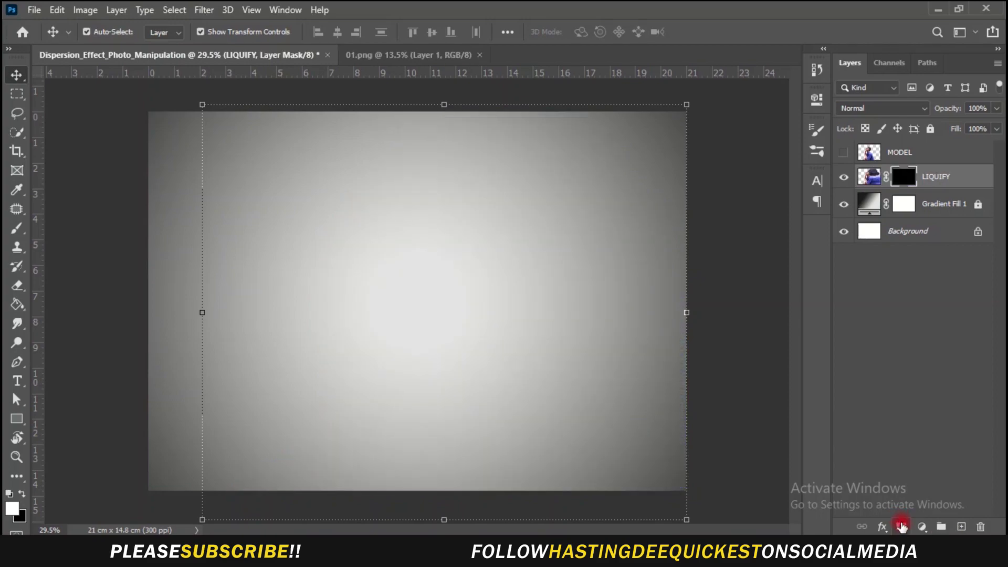
# Show the MODEL layer and add a white layer mask to it.
pyautogui.click(922, 154)
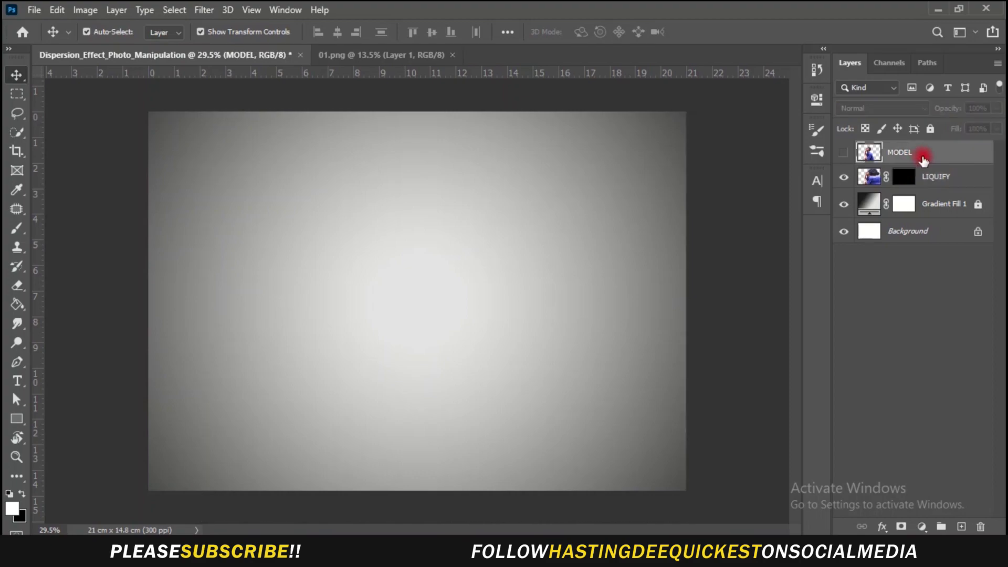
pyautogui.click(843, 152)
pyautogui.click(889, 159)
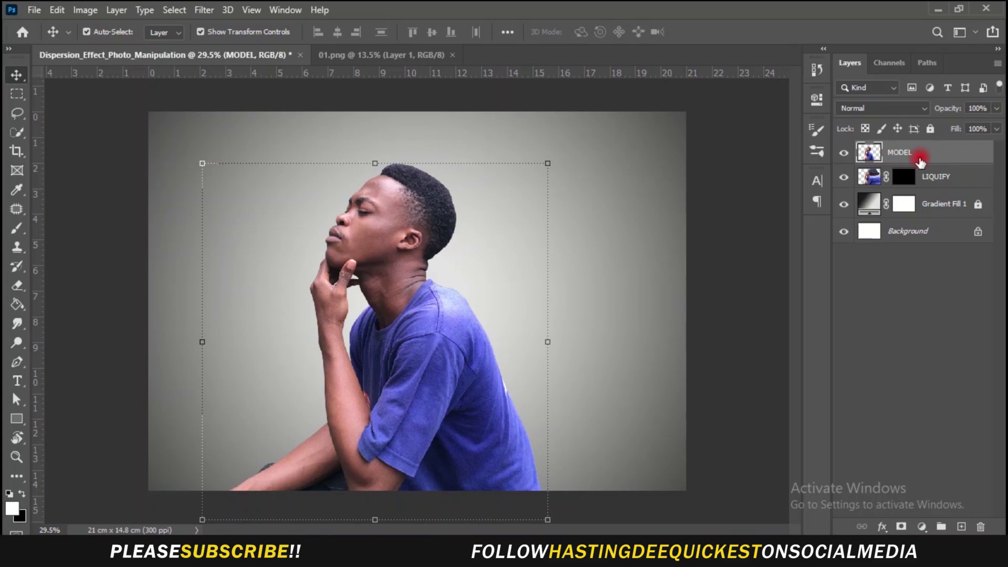
pyautogui.click(901, 527)
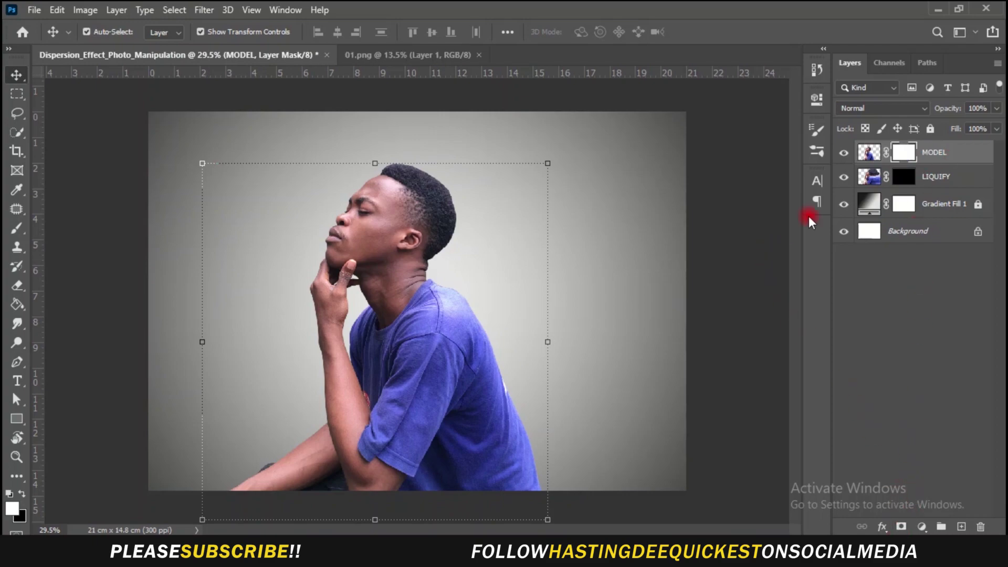
# Choose the Brush tool with the 003_Explosion tip from the Explosion_Brushes set.
pyautogui.click(17, 230)
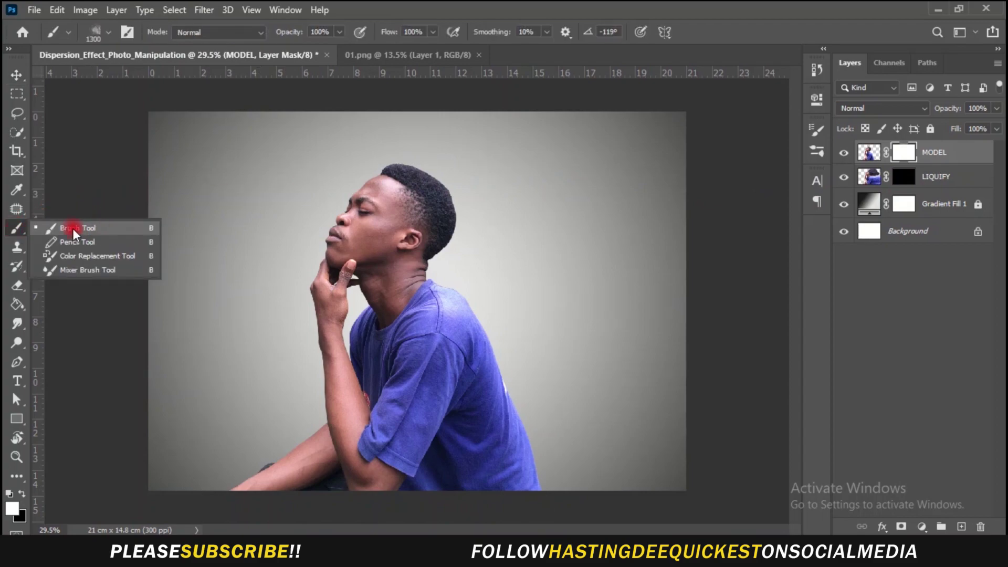
pyautogui.click(80, 228)
pyautogui.rightClick(467, 250)
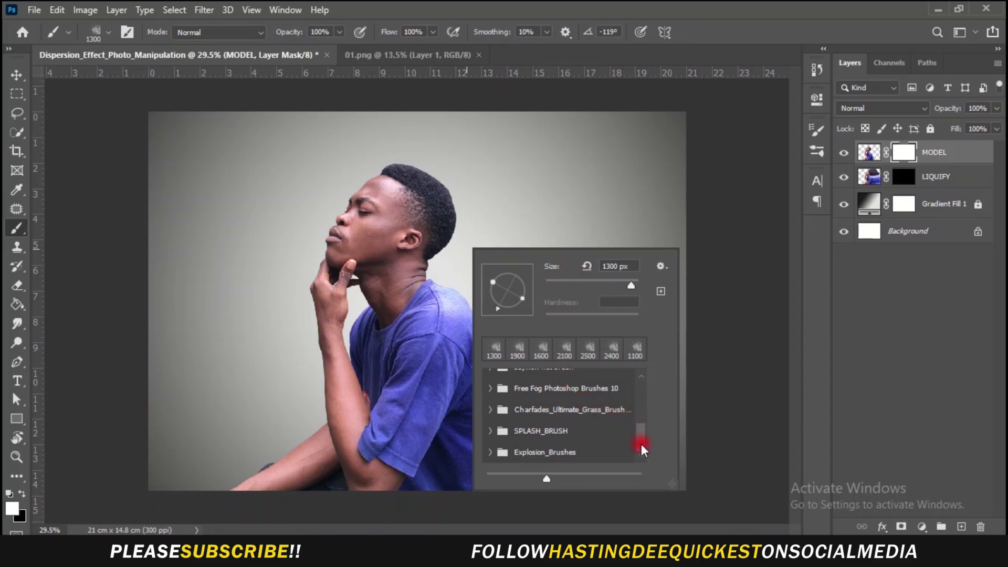
pyautogui.click(538, 455)
pyautogui.scroll(-1, 540, 403)
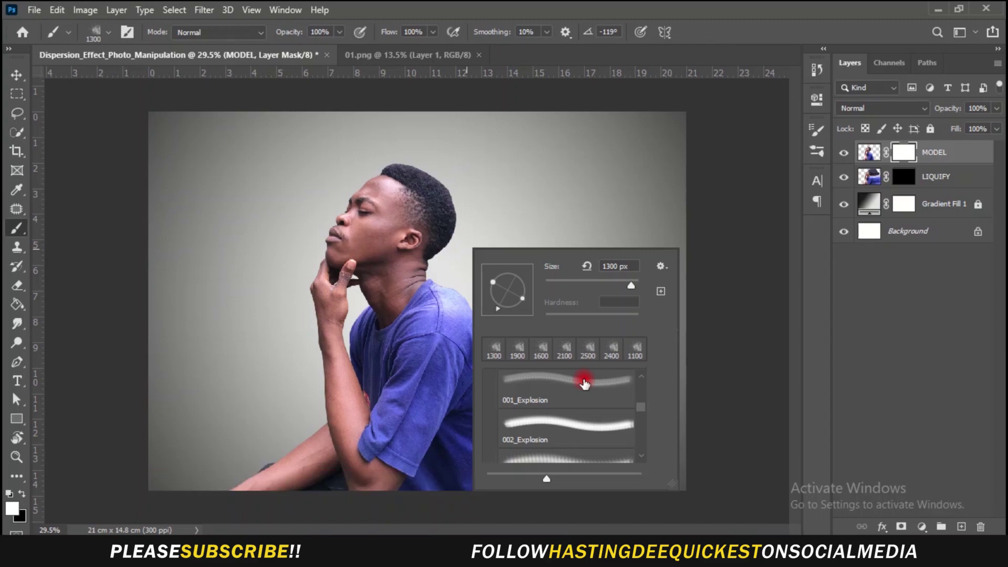
pyautogui.scroll(1, 582, 391)
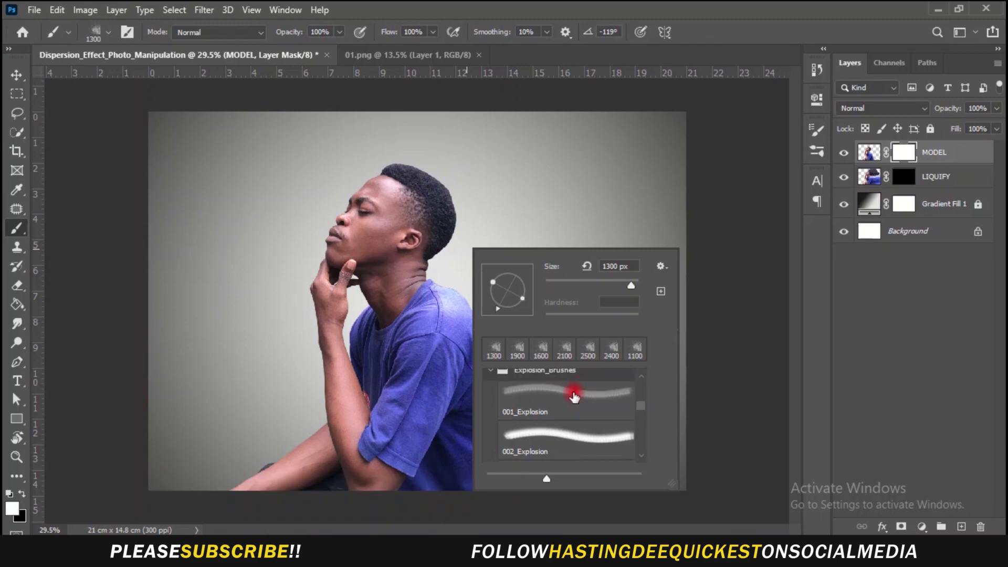
pyautogui.click(562, 403)
pyautogui.scroll(-3, 557, 428)
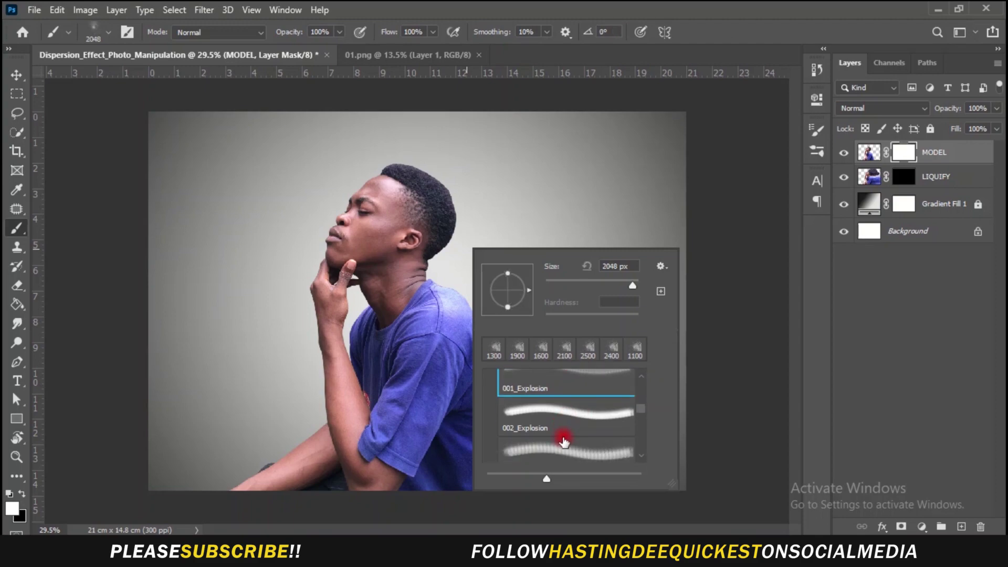
pyautogui.click(546, 445)
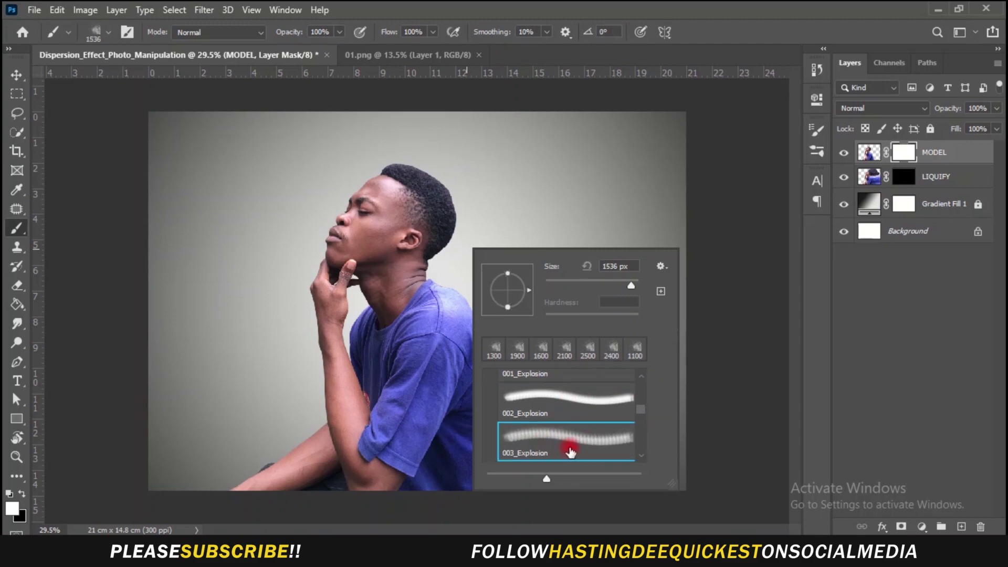
pyautogui.click(706, 30)
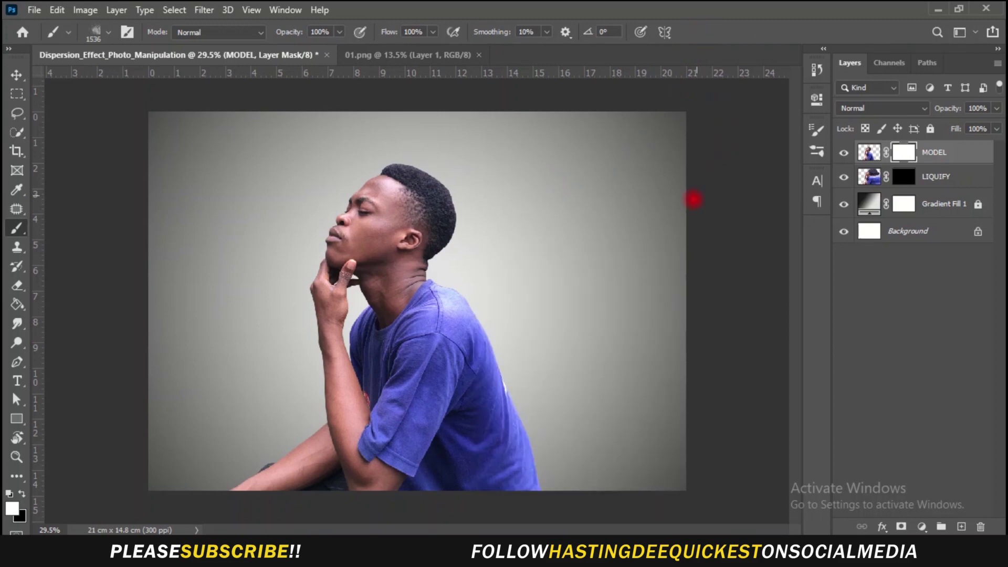
# Open Brush Settings, rotate the explosion tip to 172°, reduce it to 700 px and make black the foreground color.
pyautogui.click(275, 10)
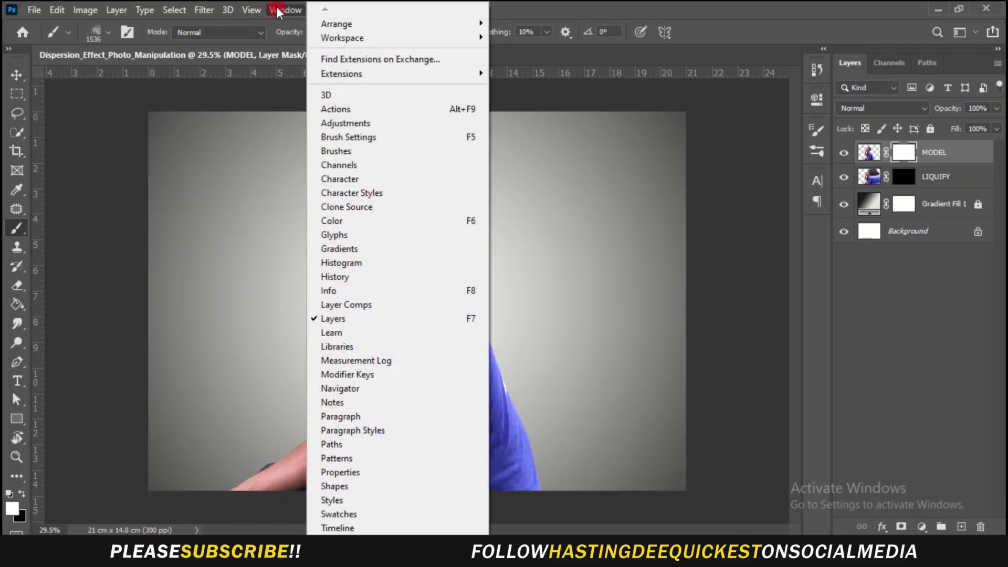
pyautogui.click(394, 138)
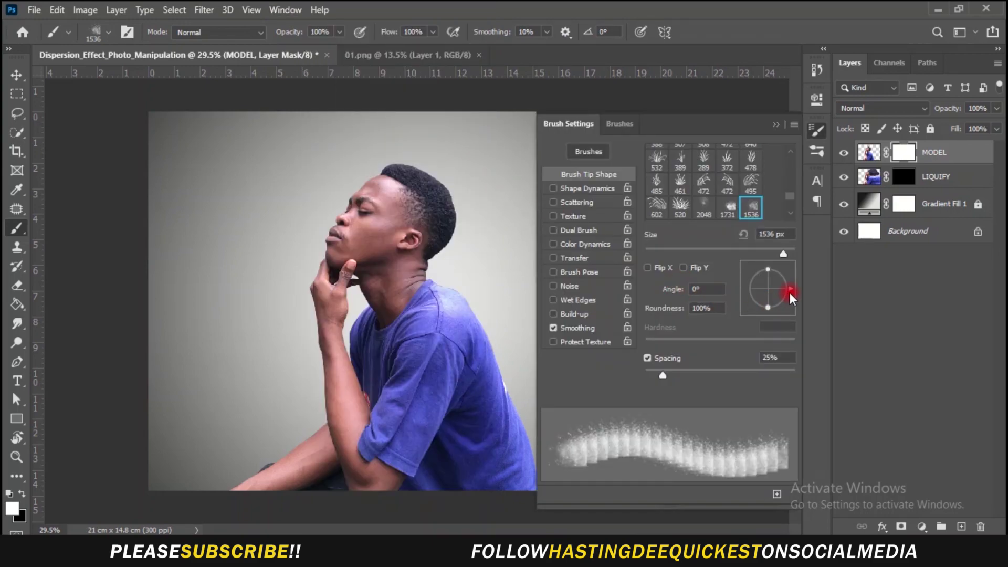
pyautogui.moveTo(791, 289)
pyautogui.mouseDown()
pyautogui.moveTo(778, 266)
pyautogui.moveTo(765, 265)
pyautogui.moveTo(752, 287)
pyautogui.mouseUp()
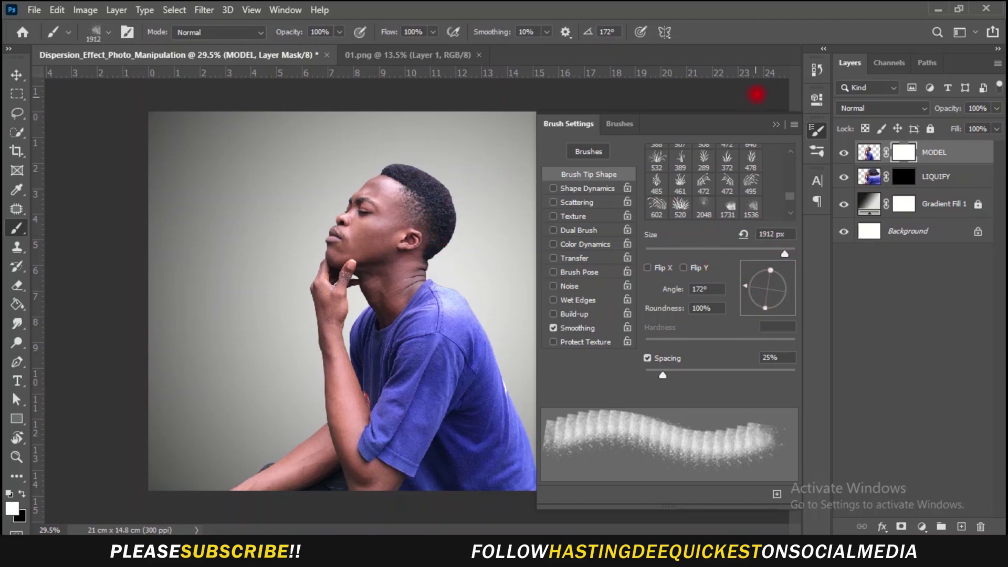
pyautogui.press('[')
pyautogui.press('[')
pyautogui.press('[')
pyautogui.press('[')
pyautogui.press('[')
pyautogui.press('[')
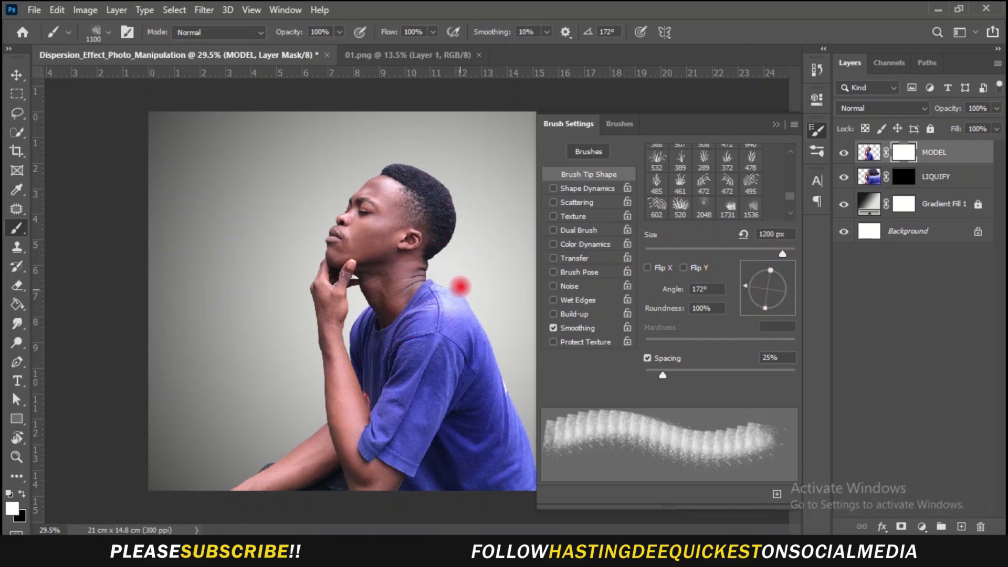
pyautogui.press('[')
pyautogui.press('[')
pyautogui.press('[')
pyautogui.press('[')
pyautogui.scroll(2, 480, 238)
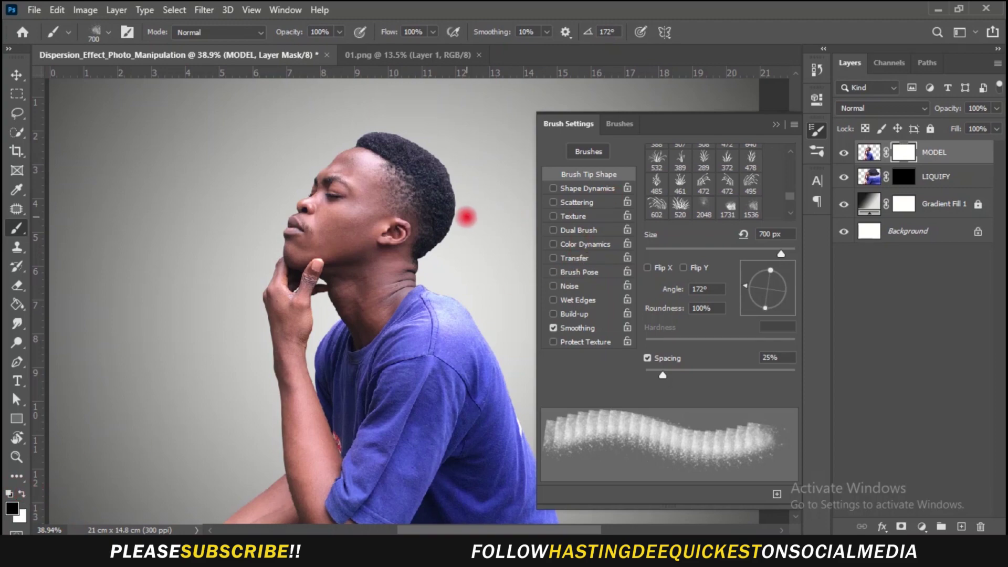
# Rotate the tip to 45° at 500 px and paint black on the MODEL mask along the back of the head, neck and shirt.
pyautogui.moveTo(748, 284)
pyautogui.mouseDown()
pyautogui.moveTo(754, 262)
pyautogui.moveTo(778, 275)
pyautogui.moveTo(790, 266)
pyautogui.mouseUp()
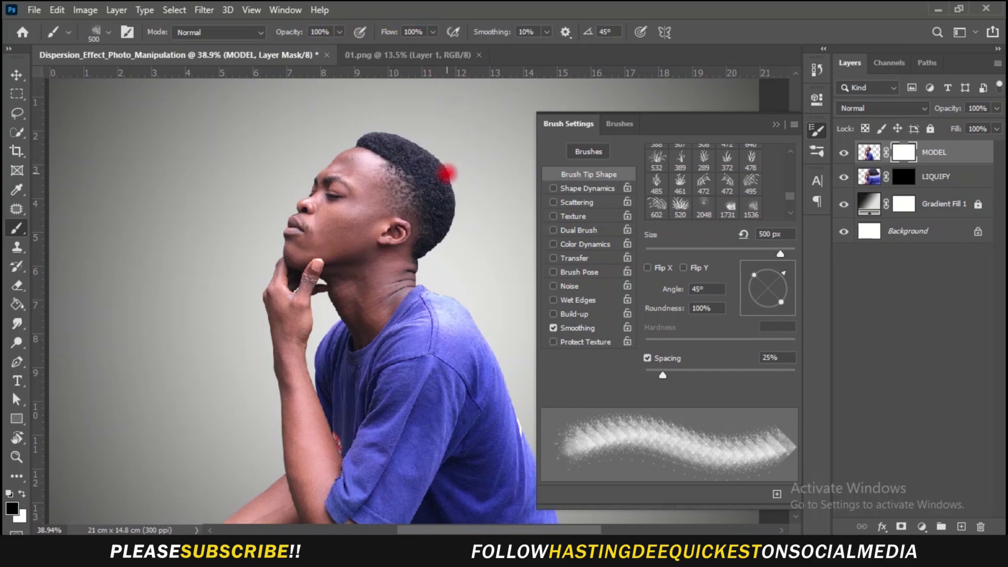
pyautogui.moveTo(446, 173)
pyautogui.mouseDown()
pyautogui.moveTo(443, 202)
pyautogui.moveTo(439, 156)
pyautogui.moveTo(445, 229)
pyautogui.moveTo(419, 268)
pyautogui.moveTo(491, 334)
pyautogui.moveTo(497, 385)
pyautogui.mouseUp()
pyautogui.press('F5')
pyautogui.scroll(-5, 501, 352)
pyautogui.scroll(4, 506, 319)
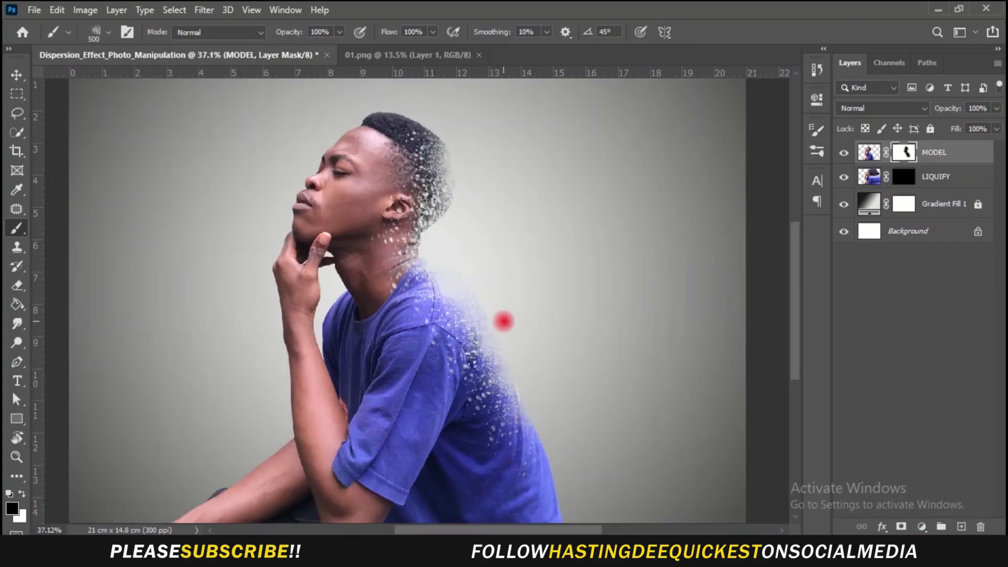
# Enlarge the explosion brush to 1400 px at 6° and disperse the lower back of the shirt on the MODEL mask.
pyautogui.scroll(-5, 507, 319)
pyautogui.press(']')
pyautogui.press(']')
pyautogui.press(']')
pyautogui.press(']')
pyautogui.rightClick(472, 289)
pyautogui.click(533, 327)
pyautogui.click(856, 282)
pyautogui.click(904, 152)
pyautogui.click(511, 394)
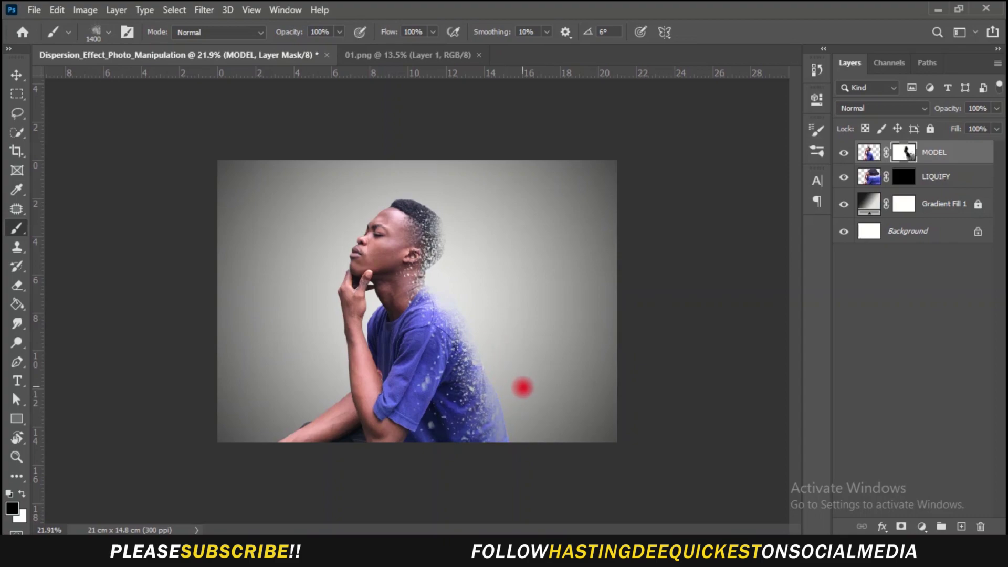
# Rotate the explosion brush to 33° and stamp more black particles over the shirt's back and sleeve.
pyautogui.rightClick(489, 368)
pyautogui.click(476, 368)
pyautogui.click(473, 374)
pyautogui.click(453, 358)
pyautogui.click(464, 401)
# Reduce the explosion brush to 500 px and paint black particles over the neck, ear and back of the hair.
pyautogui.scroll(5, 416, 294)
pyautogui.press('[')
pyautogui.press('[')
pyautogui.press('[')
pyautogui.press('[')
pyautogui.press('[')
pyautogui.press('[')
pyautogui.press('[')
pyautogui.moveTo(405, 270)
pyautogui.mouseDown()
pyautogui.moveTo(431, 242)
pyautogui.moveTo(415, 126)
pyautogui.moveTo(448, 190)
pyautogui.mouseUp()
pyautogui.scroll(-1, 428, 142)
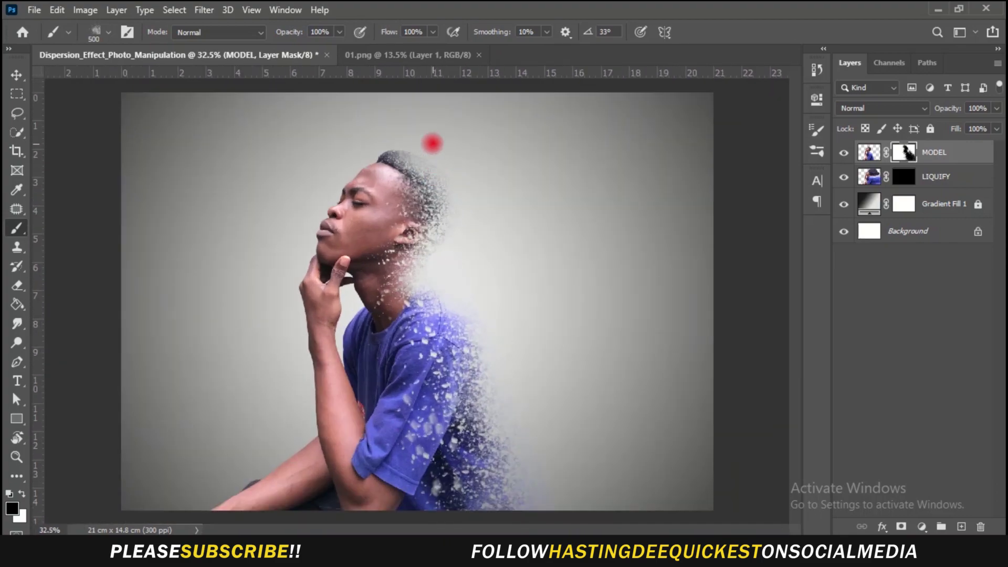
pyautogui.scroll(-1, 427, 128)
pyautogui.scroll(-2, 551, 313)
pyautogui.scroll(4, 416, 215)
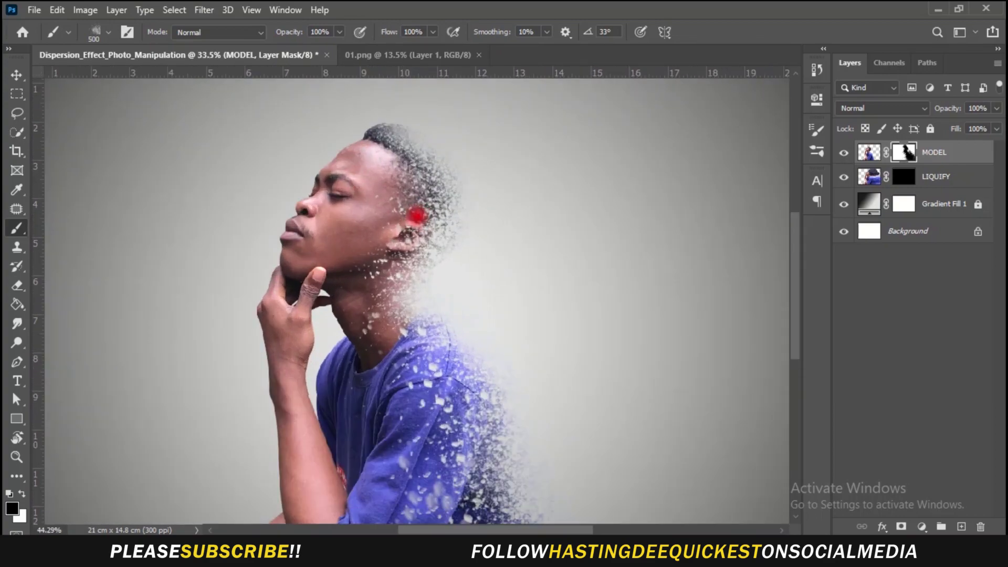
pyautogui.scroll(-1, 416, 215)
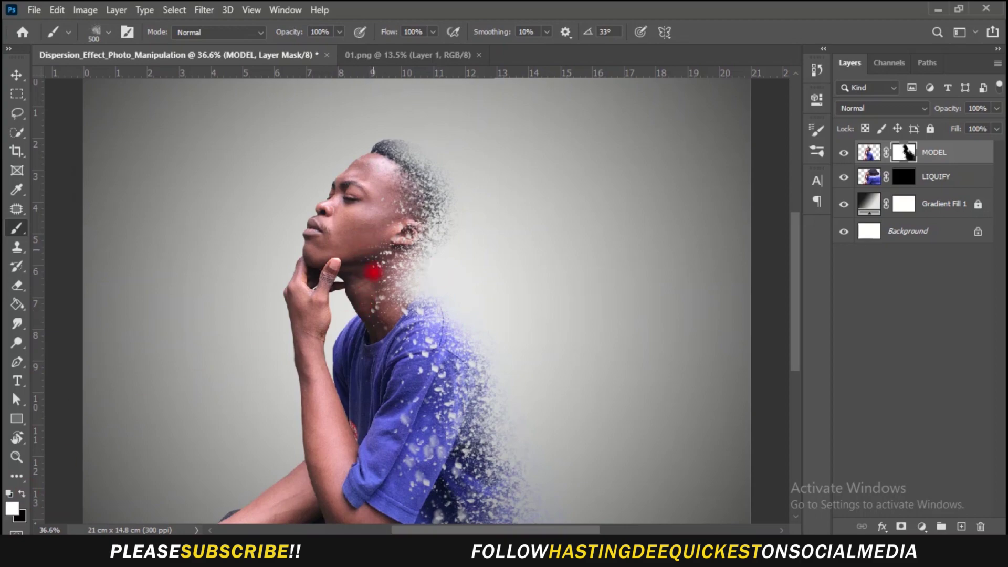
# Rotate the explosion brush to -158° and paint white on the MODEL mask to restore fragments along the neck, shoulder and shirt.
pyautogui.rightClick(516, 190)
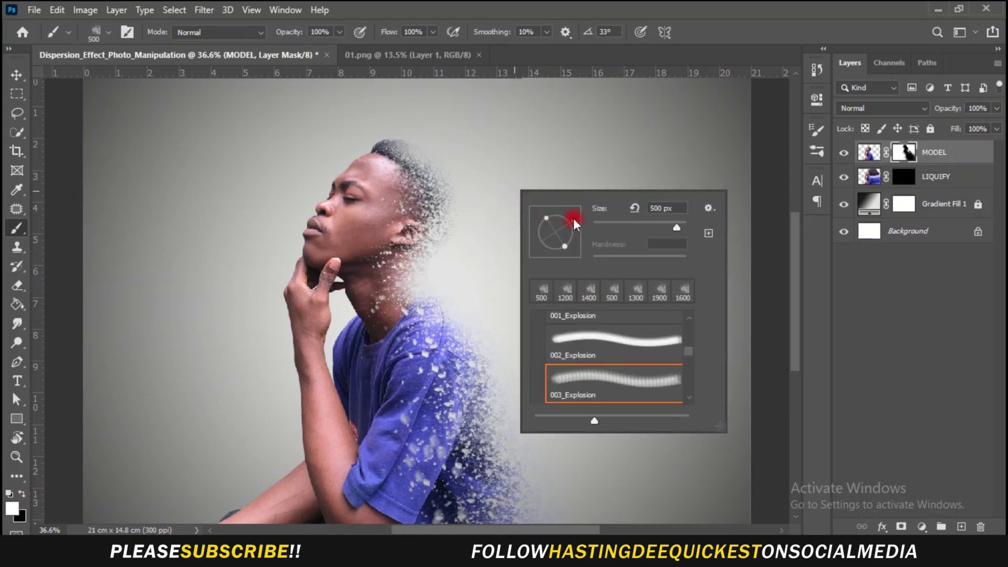
pyautogui.moveTo(555, 257); pyautogui.dragTo(525, 245)
pyautogui.click(395, 329)
pyautogui.moveTo(391, 310)
pyautogui.mouseDown()
pyautogui.moveTo(408, 194)
pyautogui.moveTo(426, 200)
pyautogui.moveTo(395, 309)
pyautogui.moveTo(454, 357)
pyautogui.moveTo(439, 371)
pyautogui.moveTo(459, 418)
pyautogui.moveTo(433, 392)
pyautogui.moveTo(458, 443)
pyautogui.moveTo(455, 482)
pyautogui.mouseUp()
pyautogui.scroll(-3, 389, 366)
pyautogui.scroll(-1, 388, 365)
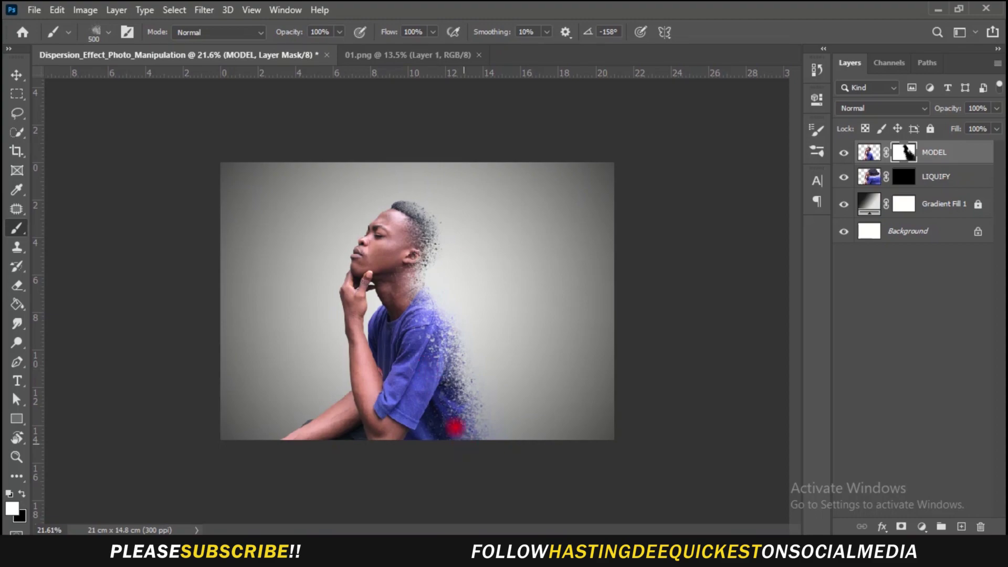
pyautogui.scroll(1, 444, 299)
pyautogui.scroll(1, 304, 201)
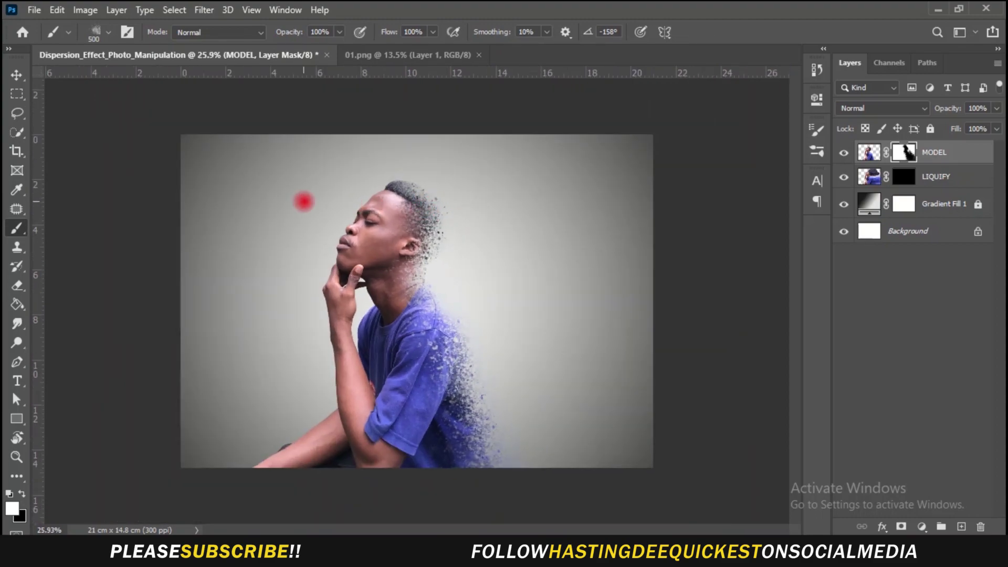
pyautogui.scroll(1, 303, 201)
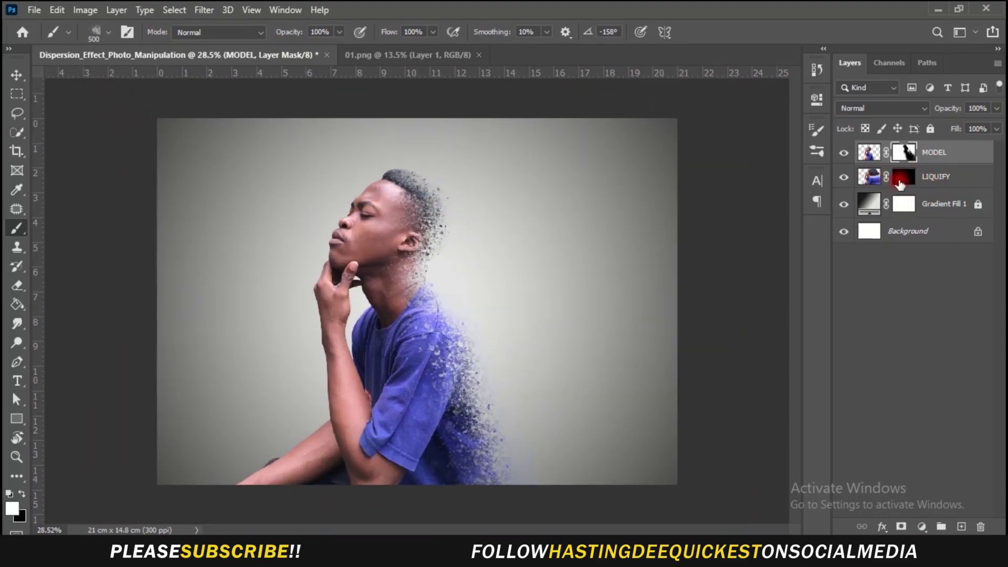
# Rotate the explosion brush to -141°, enlarge it to 1100 px and paint white particles behind the shirt's back on the LIQUIFY mask.
pyautogui.click(902, 181)
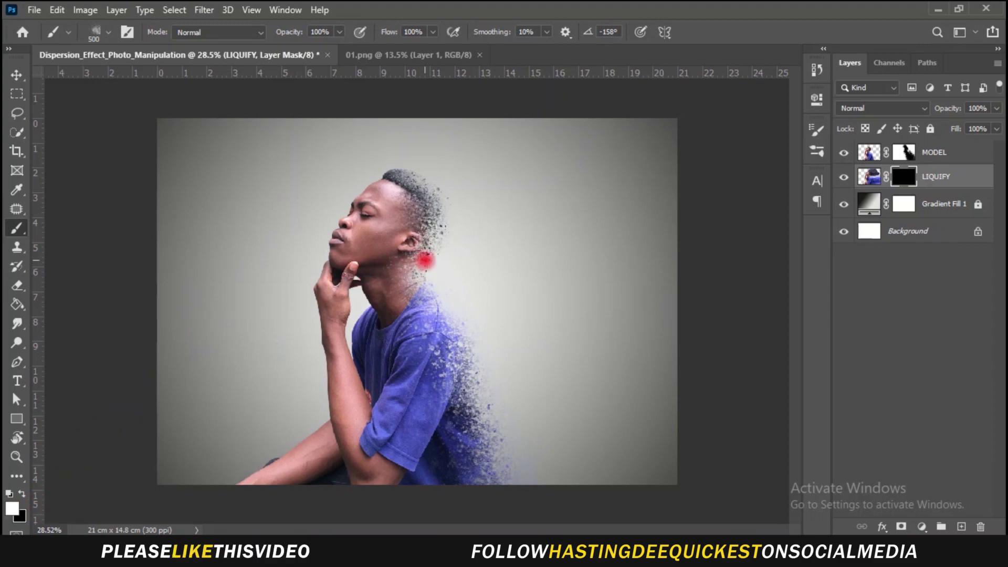
pyautogui.rightClick(428, 304)
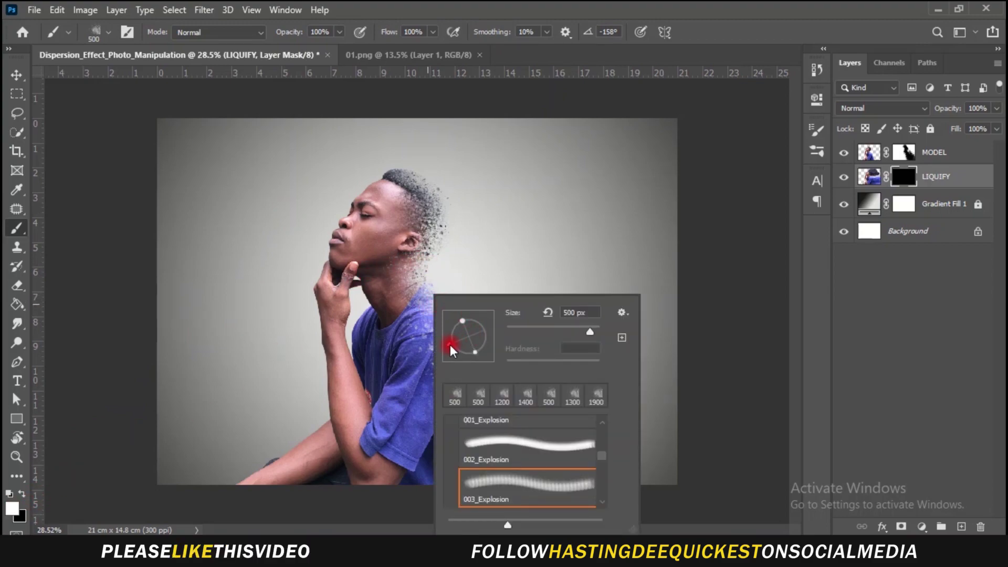
pyautogui.moveTo(449, 341); pyautogui.dragTo(453, 350)
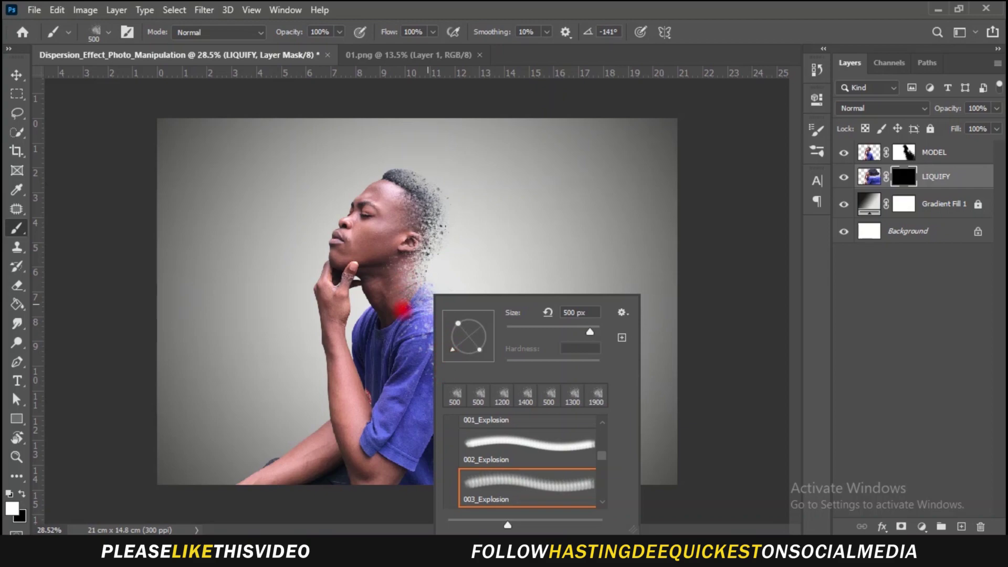
pyautogui.click(752, 20)
pyautogui.press(']')
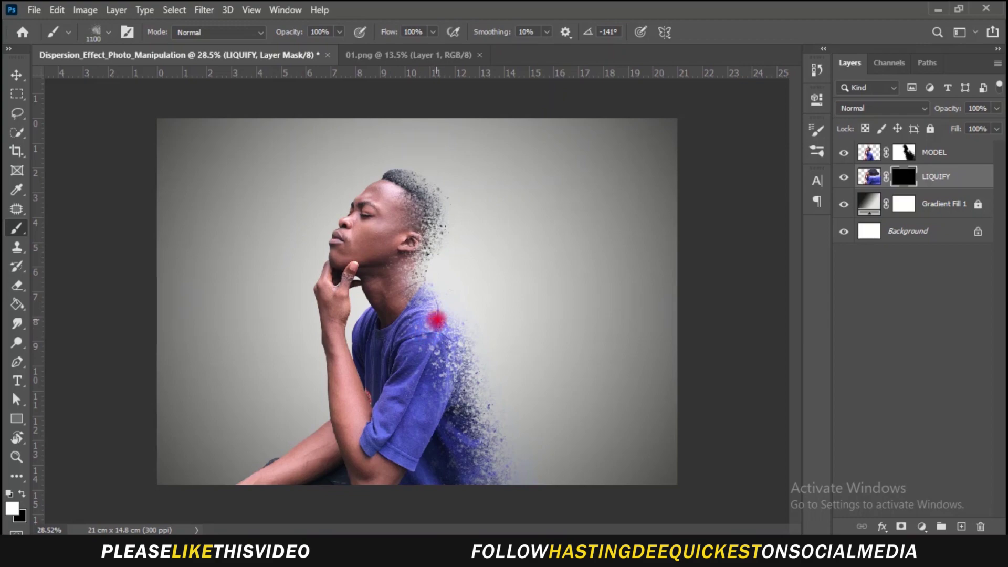
pyautogui.moveTo(423, 331)
pyautogui.mouseDown()
pyautogui.moveTo(470, 425)
pyautogui.moveTo(499, 419)
pyautogui.mouseUp()
pyautogui.press('p')
pyautogui.click(17, 228)
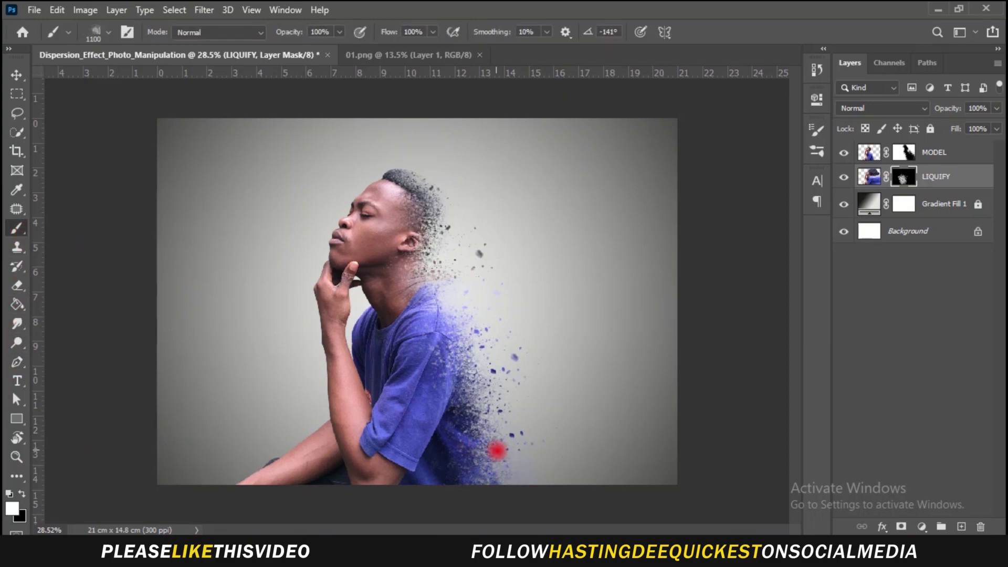
# Stamp white fragments at the shirt's lower back with the explosion brush at 800 px and again at 1300 px.
pyautogui.press('[')
pyautogui.press('[')
pyautogui.press('[')
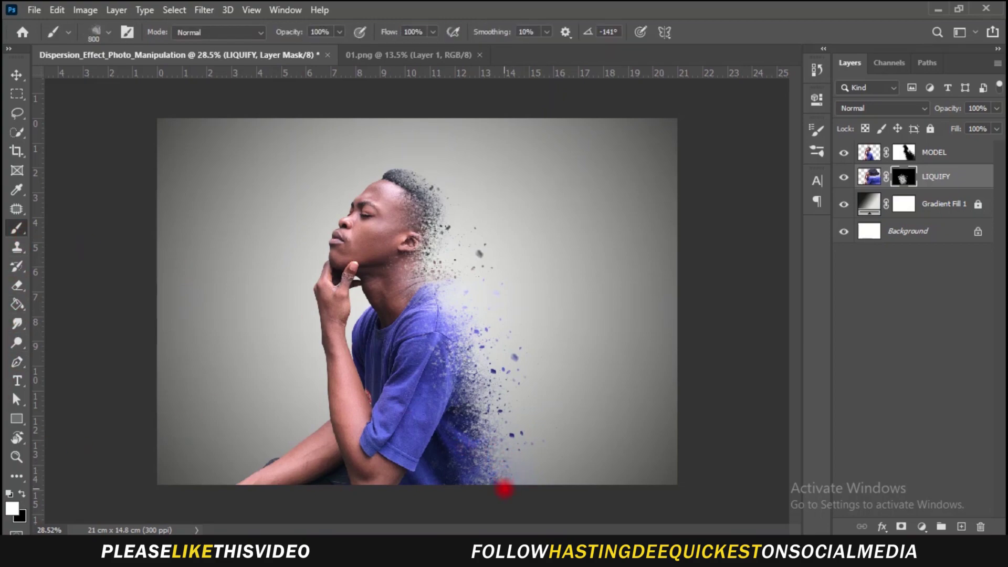
pyautogui.moveTo(490, 491)
pyautogui.mouseDown()
pyautogui.moveTo(463, 378)
pyautogui.moveTo(438, 356)
pyautogui.moveTo(451, 318)
pyautogui.moveTo(406, 383)
pyautogui.moveTo(437, 297)
pyautogui.moveTo(413, 277)
pyautogui.moveTo(420, 237)
pyautogui.moveTo(414, 298)
pyautogui.moveTo(434, 335)
pyautogui.moveTo(447, 313)
pyautogui.moveTo(442, 326)
pyautogui.moveTo(499, 465)
pyautogui.mouseUp()
pyautogui.press(']')
pyautogui.press(']')
pyautogui.press(']')
pyautogui.press(']')
pyautogui.press(']')
pyautogui.click(499, 466)
# Reduce the explosion brush and stamp white particles behind the neck, ear and back of the hair.
pyautogui.press('[')
pyautogui.press('[')
pyautogui.press('[')
pyautogui.press('[')
pyautogui.press('[')
pyautogui.click(427, 260)
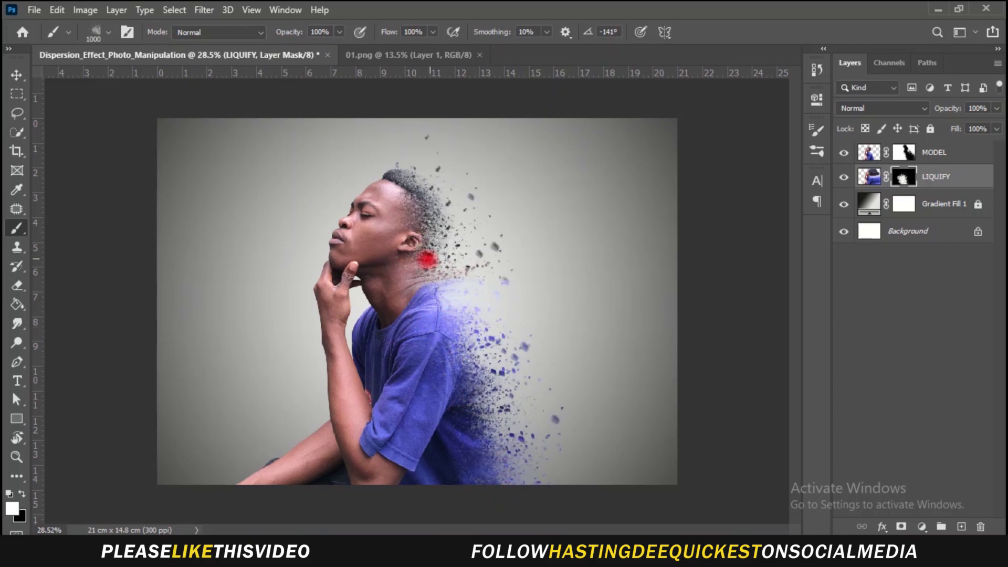
pyautogui.click(429, 222)
pyautogui.click(432, 236)
# Paint white fragments from the shirt's lower back up to the sleeve with the 800 px explosion brush.
pyautogui.scroll(3, 436, 280)
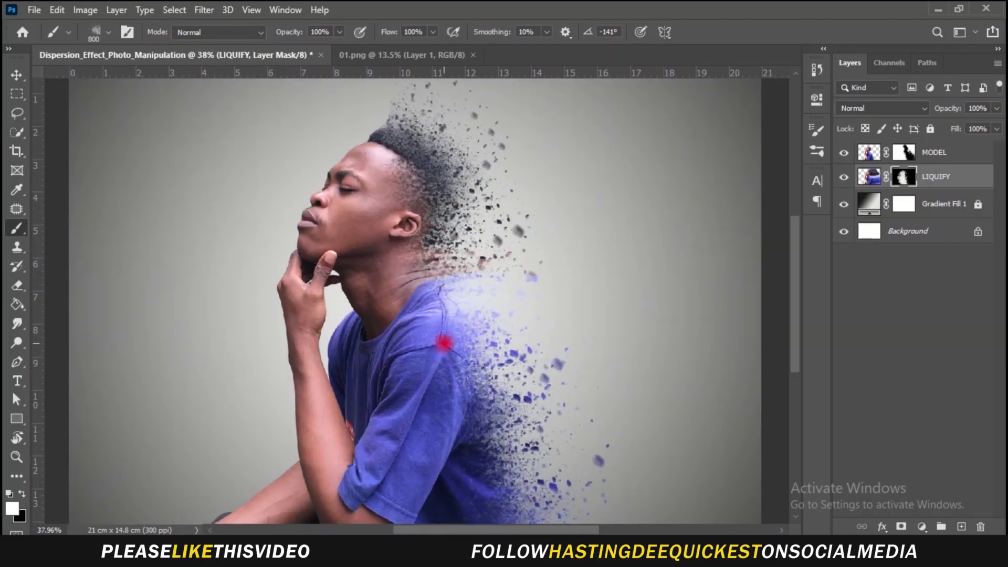
pyautogui.scroll(-5, 492, 477)
pyautogui.moveTo(491, 477); pyautogui.dragTo(427, 360)
pyautogui.scroll(1, 420, 301)
# Rotate the 800 px explosion brush to -160° and stamp black on the LIQUIFY mask to break up particles behind the neck.
pyautogui.rightClick(547, 225)
pyautogui.click(725, 54)
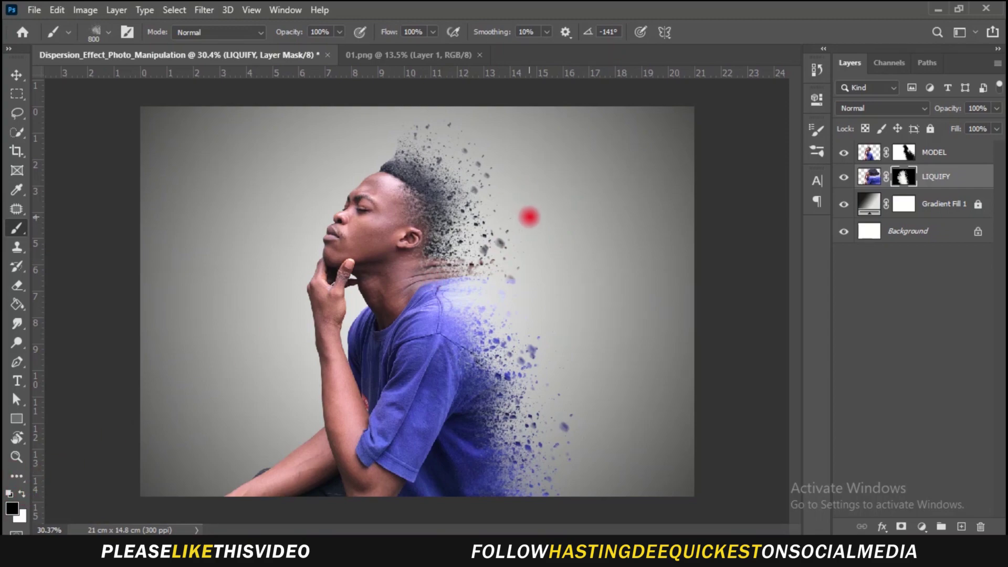
pyautogui.rightClick(613, 231)
pyautogui.moveTo(657, 282)
pyautogui.mouseDown()
pyautogui.moveTo(646, 280)
pyautogui.moveTo(677, 249)
pyautogui.mouseUp()
pyautogui.click(492, 274)
pyautogui.click(495, 265)
pyautogui.click(489, 287)
pyautogui.click(449, 270)
# Stamp white fragments around the shirt's shoulder with the explosion brush at 1600 px, and again at 1100 px rotated to -128°.
pyautogui.scroll(-2, 415, 302)
pyautogui.rightClick(394, 311)
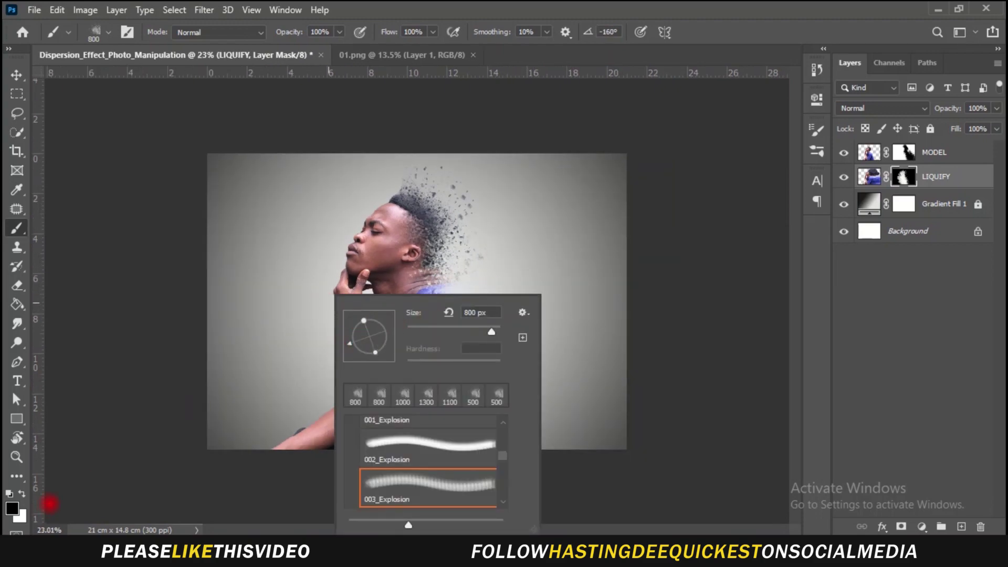
pyautogui.click(21, 494)
pyautogui.click(445, 374)
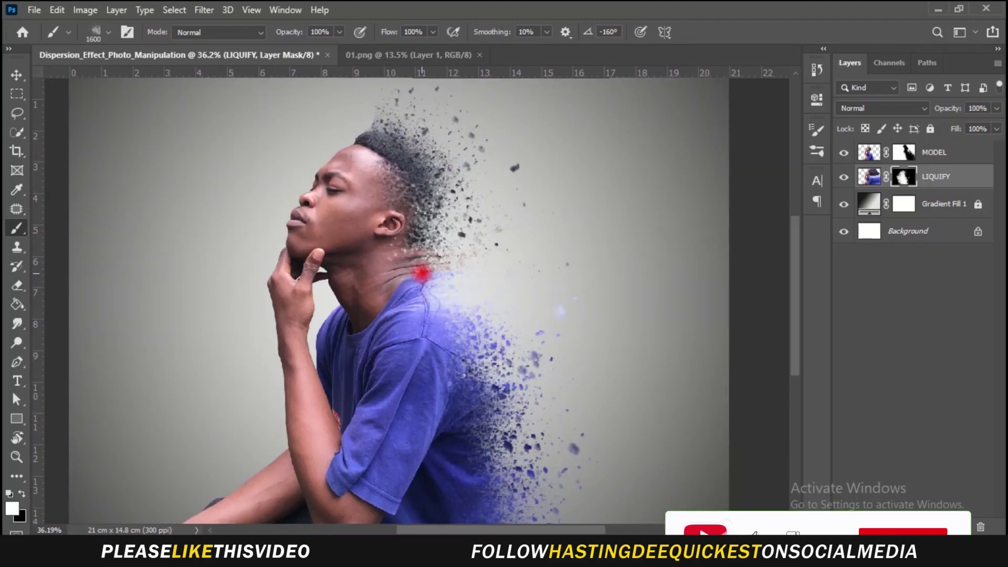
pyautogui.rightClick(432, 273)
pyautogui.click(458, 331)
pyautogui.press('Return')
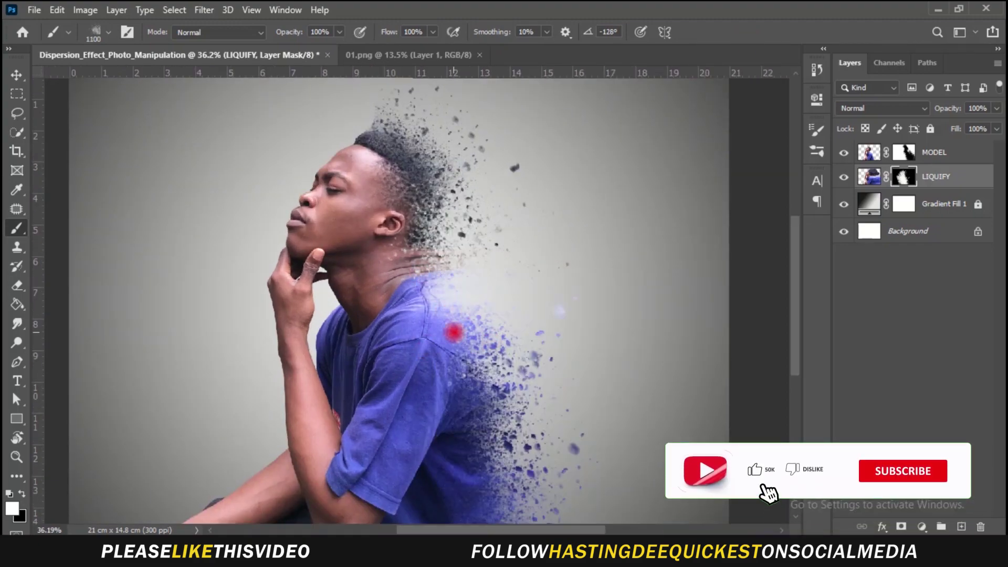
pyautogui.scroll(-2, 454, 332)
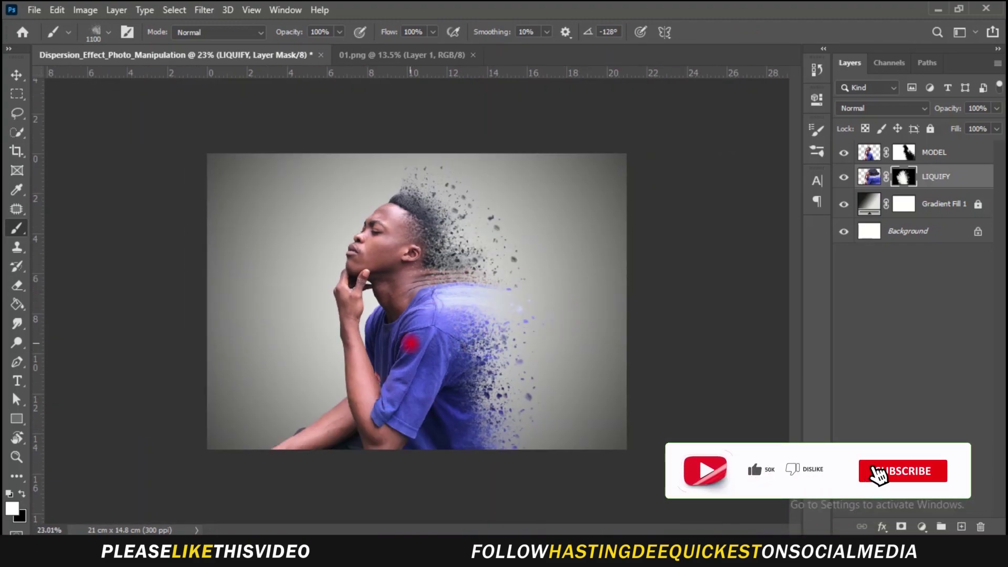
# Rotate the 1100 px explosion brush to 19° and stamp black to thin the particles beyond the neck and shoulder.
pyautogui.hotkey('ctrl', '0')
pyautogui.click(21, 493)
pyautogui.rightClick(395, 252)
pyautogui.click(452, 293)
pyautogui.press('Return')
pyautogui.click(533, 281)
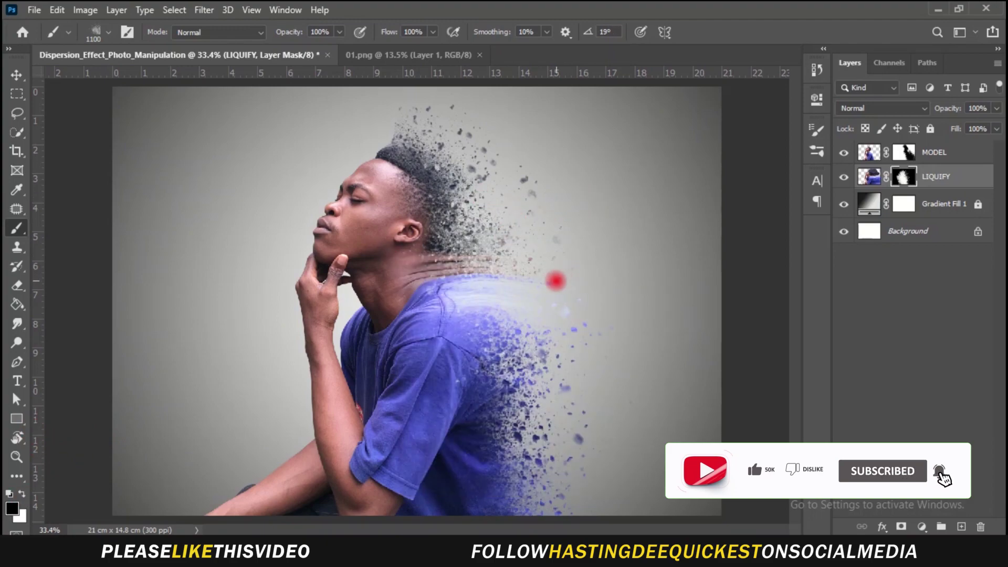
# Rotate the explosion brush to -136°, reduce it to 700 px and stamp white fragments behind the shirt's shoulder.
pyautogui.scroll(-2, 567, 282)
pyautogui.scroll(4, 570, 276)
pyautogui.scroll(-4, 573, 271)
pyautogui.click(22, 493)
pyautogui.rightClick(321, 325)
pyautogui.click(345, 355)
pyautogui.press('Return')
pyautogui.press('[')
pyautogui.press('[')
pyautogui.press('[')
pyautogui.press('[')
pyautogui.scroll(2, 441, 326)
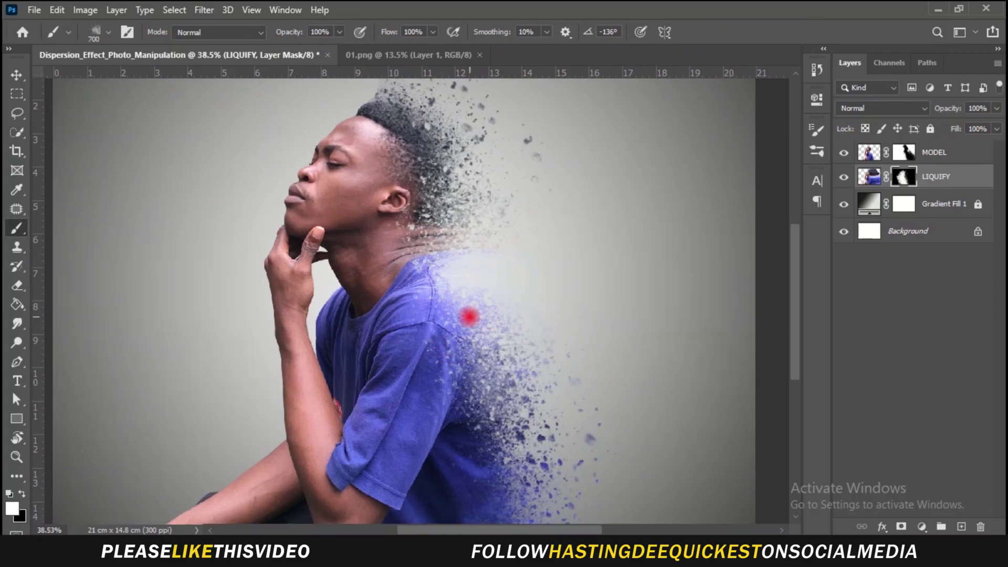
pyautogui.click(475, 323)
# Reduce the explosion brush to 600 px at 43° and stamp black over the particles beside the neck.
pyautogui.scroll(-3, 462, 357)
pyautogui.scroll(2, 543, 291)
pyautogui.press('[')
pyautogui.press('x')
pyautogui.rightClick(588, 225)
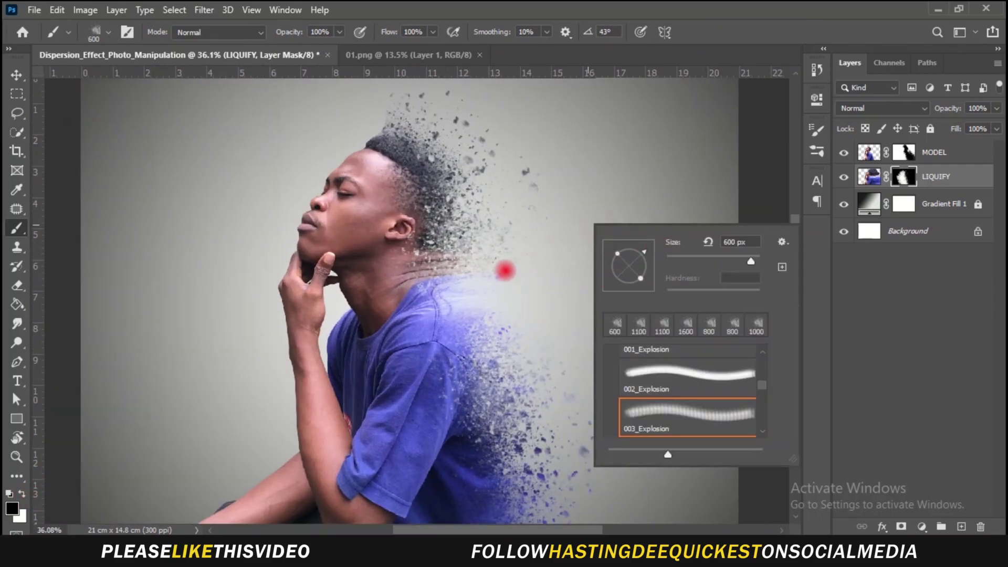
pyautogui.press('Return')
pyautogui.scroll(-4, 432, 260)
pyautogui.scroll(3, 432, 261)
pyautogui.click(439, 254)
pyautogui.scroll(-3, 439, 254)
pyautogui.scroll(3, 472, 279)
pyautogui.scroll(-5, 529, 314)
pyautogui.scroll(2, 525, 475)
# Enlarge the explosion brush to 1000 px at -139° and paint white particles from the shirt's lower back up towards the neck.
pyautogui.rightClick(276, 328)
pyautogui.click(22, 493)
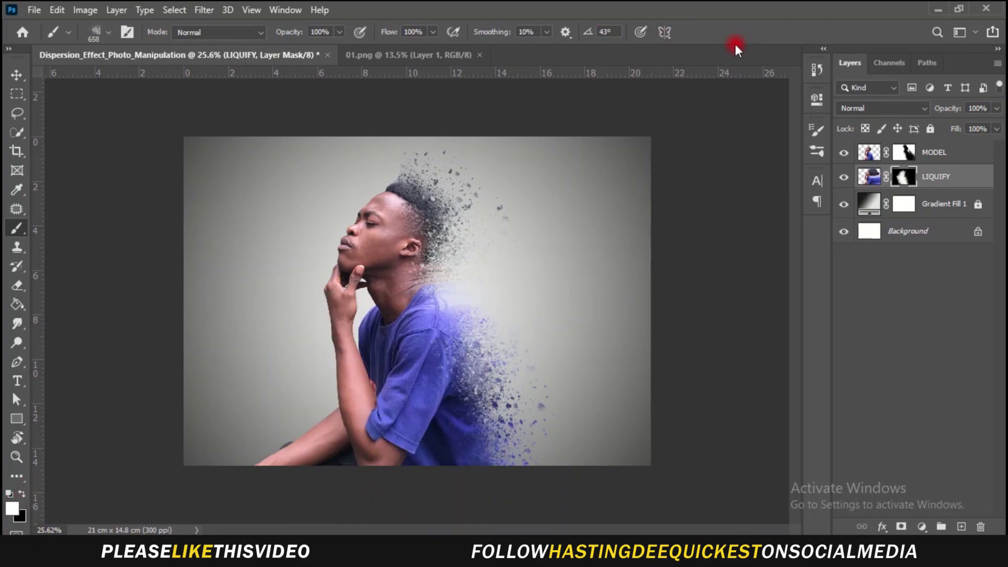
pyautogui.press(']')
pyautogui.press(']')
pyautogui.press(']')
pyautogui.press(']')
pyautogui.rightClick(455, 238)
pyautogui.moveTo(506, 268); pyautogui.dragTo(477, 294)
pyautogui.press('Return')
pyautogui.moveTo(548, 465)
pyautogui.mouseDown()
pyautogui.moveTo(541, 481)
pyautogui.moveTo(448, 274)
pyautogui.moveTo(361, 303)
pyautogui.mouseUp()
# Reduce the explosion brush to 500 px and stamp black over the particles at the shirt's lower back on the LIQUIFY mask.
pyautogui.scroll(2, 490, 118)
pyautogui.press('x')
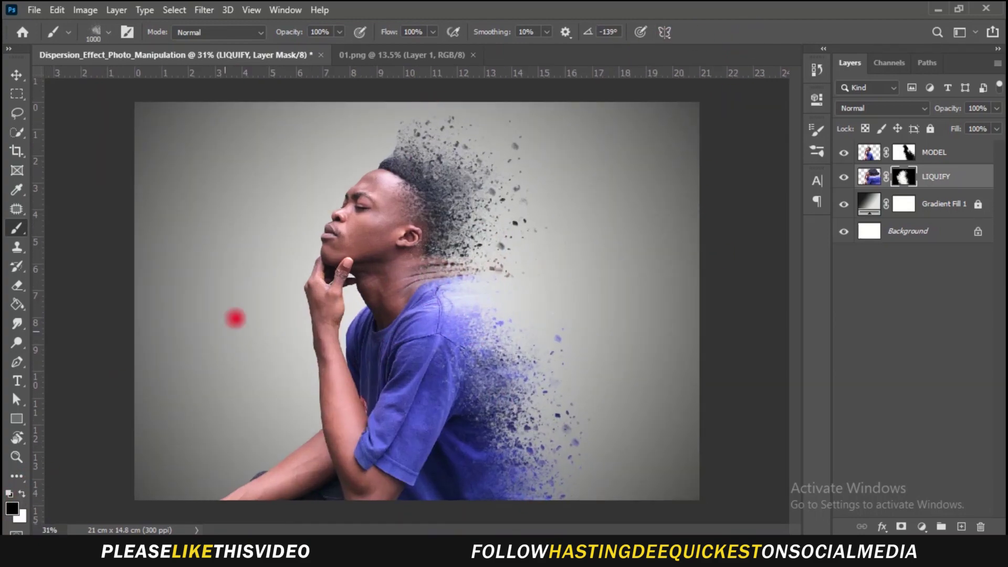
pyautogui.press('[')
pyautogui.press('[')
pyautogui.press('[')
pyautogui.press('[')
pyautogui.press('[')
pyautogui.scroll(-5, 564, 231)
pyautogui.scroll(-2, 567, 235)
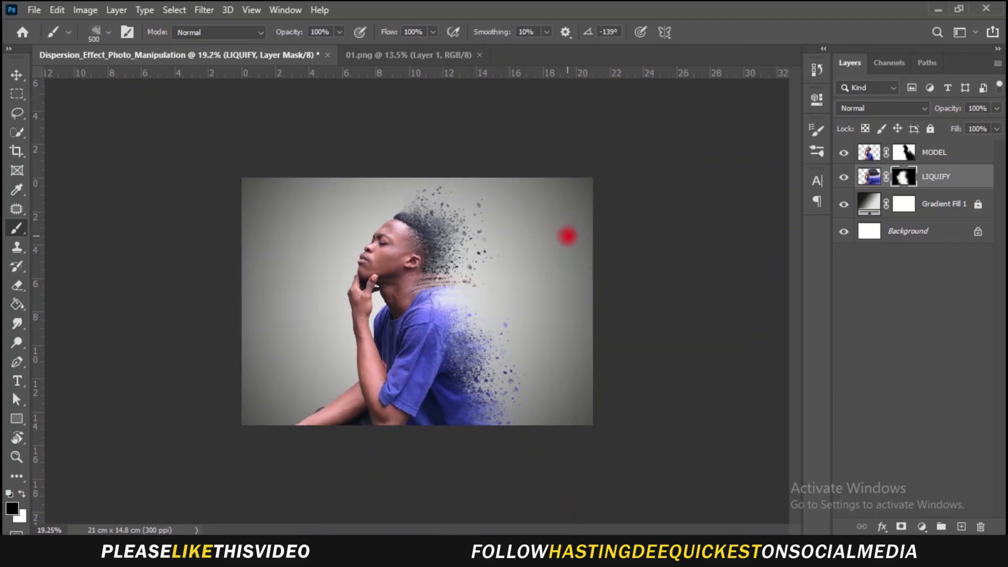
pyautogui.scroll(5, 504, 430)
pyautogui.click(504, 430)
pyautogui.scroll(-3, 577, 432)
pyautogui.scroll(3, 577, 432)
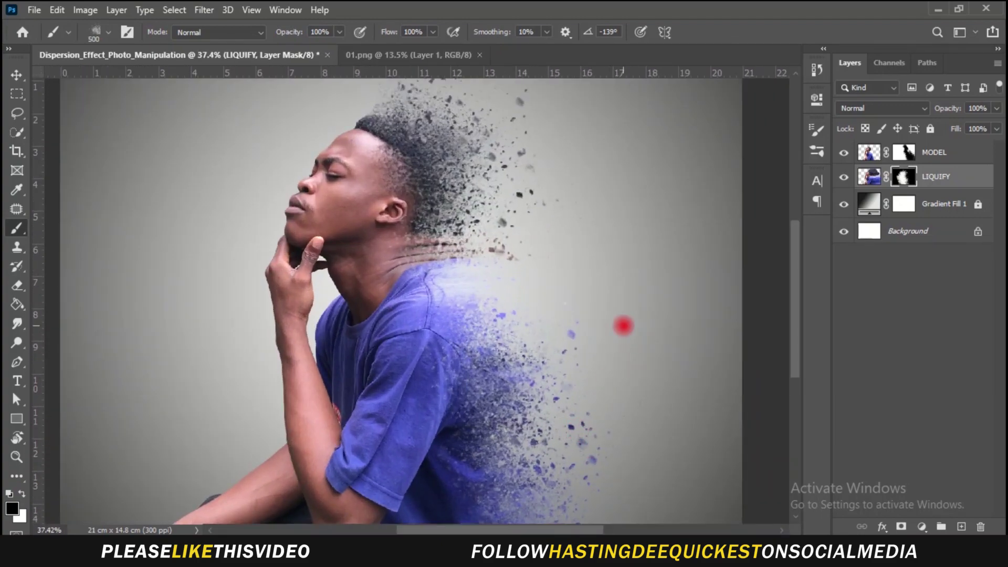
pyautogui.rightClick(641, 293)
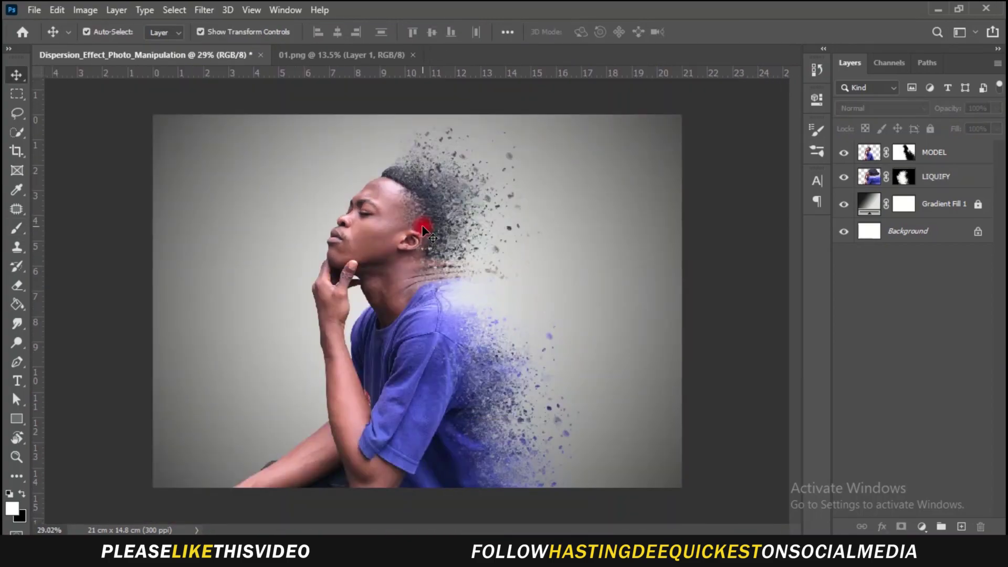
# Examine the dispersion around the hair, neck and shirt close up and across the whole image.
pyautogui.scroll(-2, 423, 229)
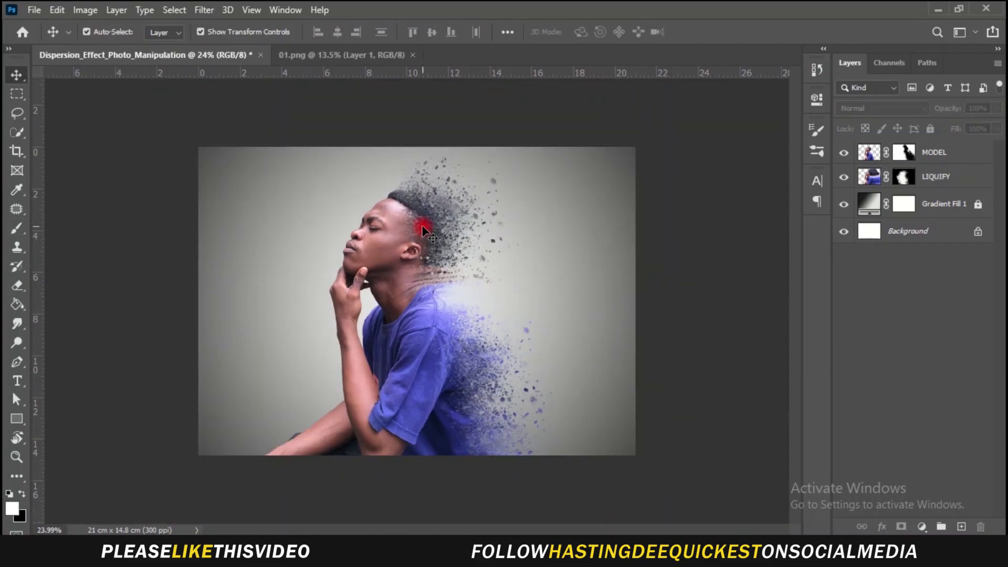
pyautogui.scroll(3, 422, 228)
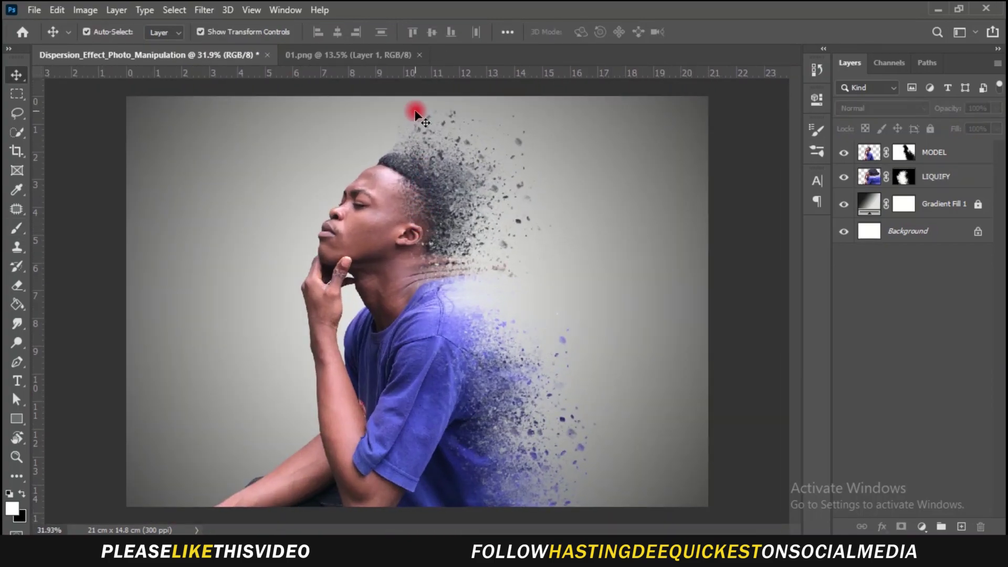
pyautogui.scroll(-2, 503, 216)
pyautogui.scroll(3, 347, 352)
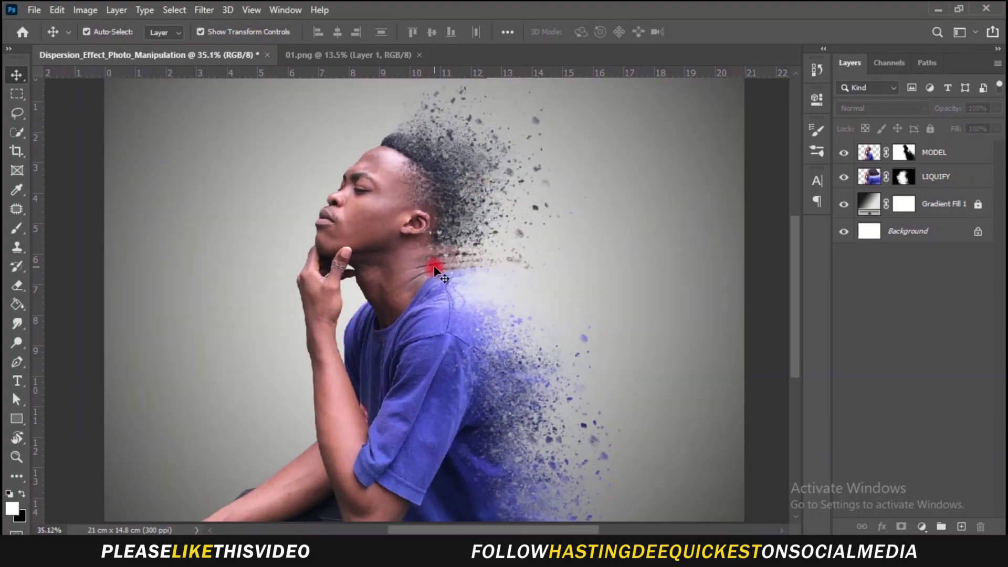
pyautogui.scroll(-2, 434, 265)
pyautogui.scroll(4, 541, 418)
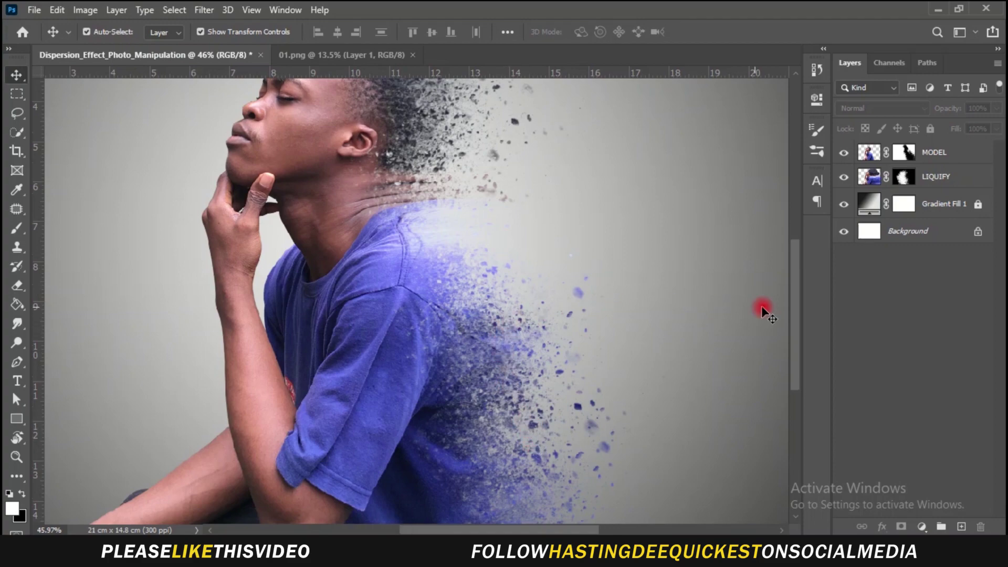
pyautogui.scroll(-1, 770, 309)
pyautogui.scroll(-4, 771, 308)
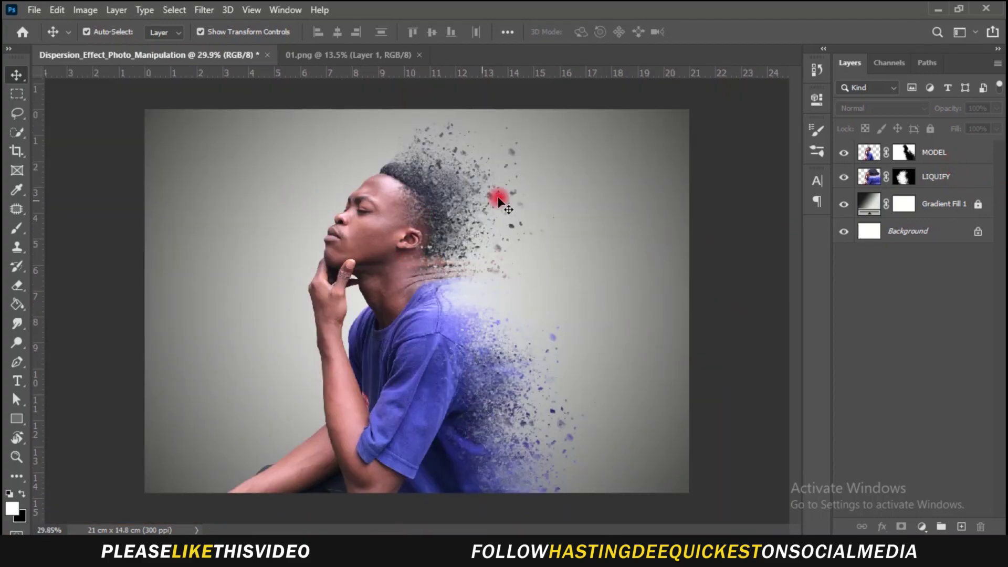
# Add a Color Balance adjustment above the MODEL layer with midtones at Red +37, Magenta -19 and Blue +23.
pyautogui.click(969, 161)
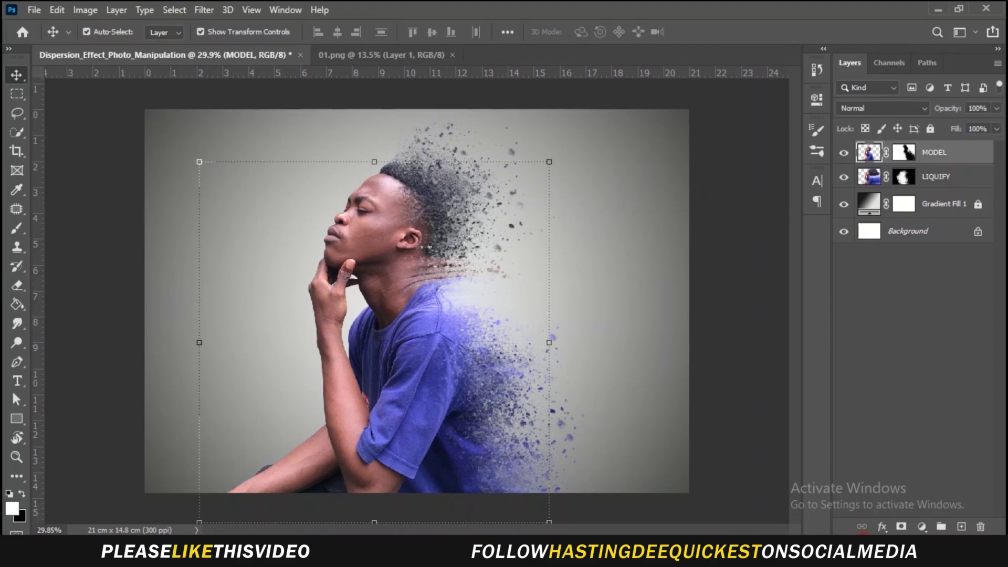
pyautogui.click(921, 527)
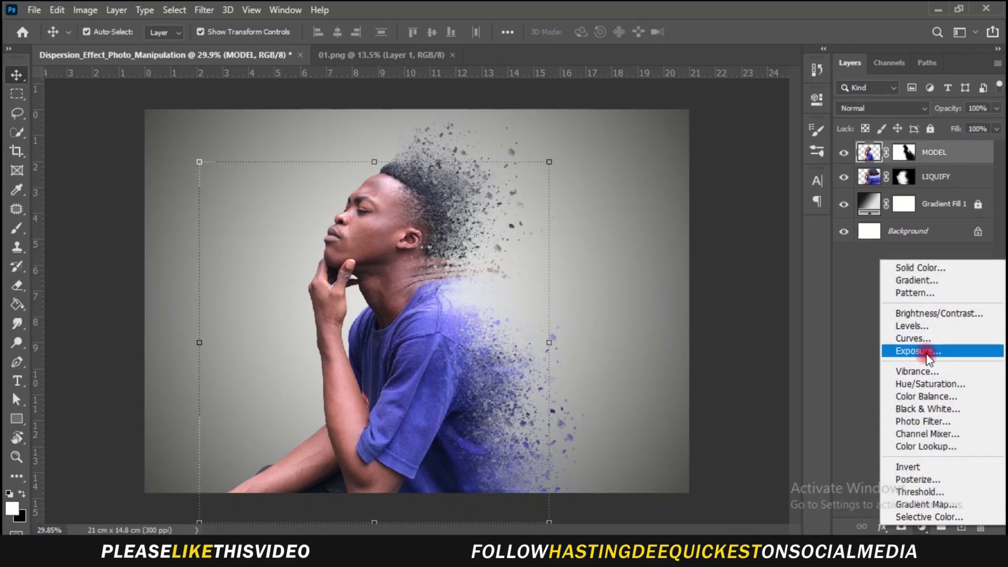
pyautogui.click(844, 364)
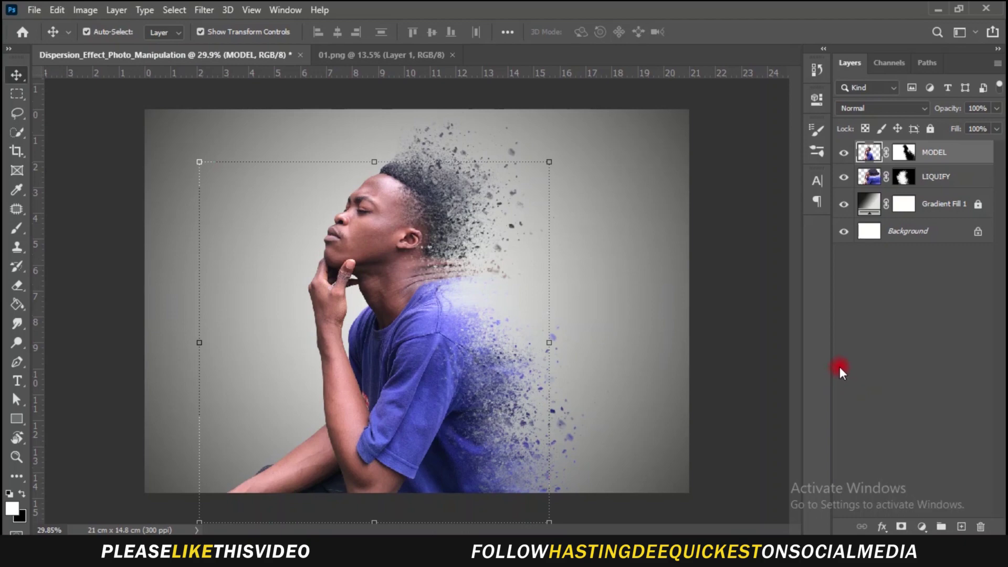
pyautogui.click(919, 528)
pyautogui.click(938, 395)
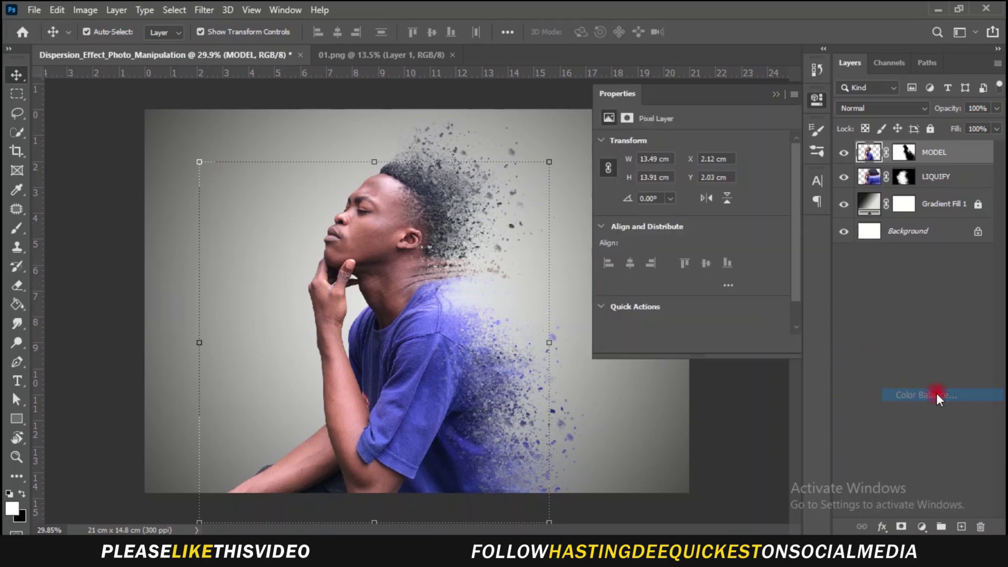
pyautogui.moveTo(672, 175); pyautogui.dragTo(700, 176)
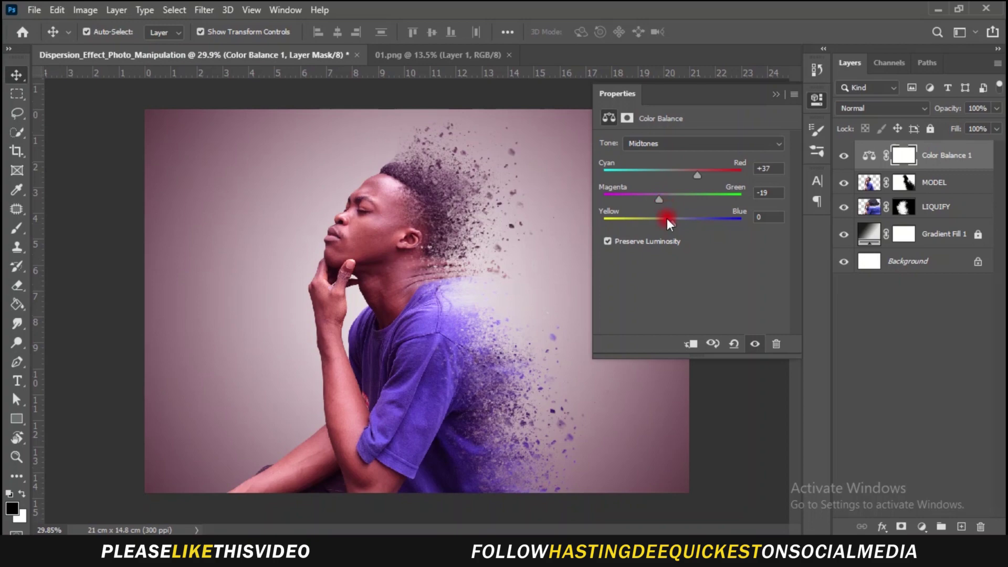
pyautogui.moveTo(672, 223); pyautogui.dragTo(685, 223)
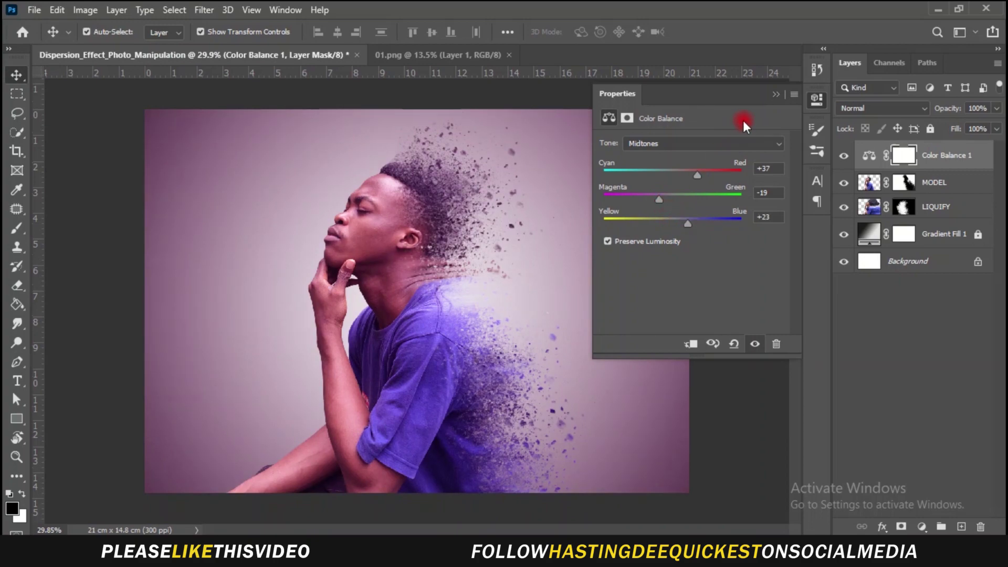
pyautogui.click(774, 97)
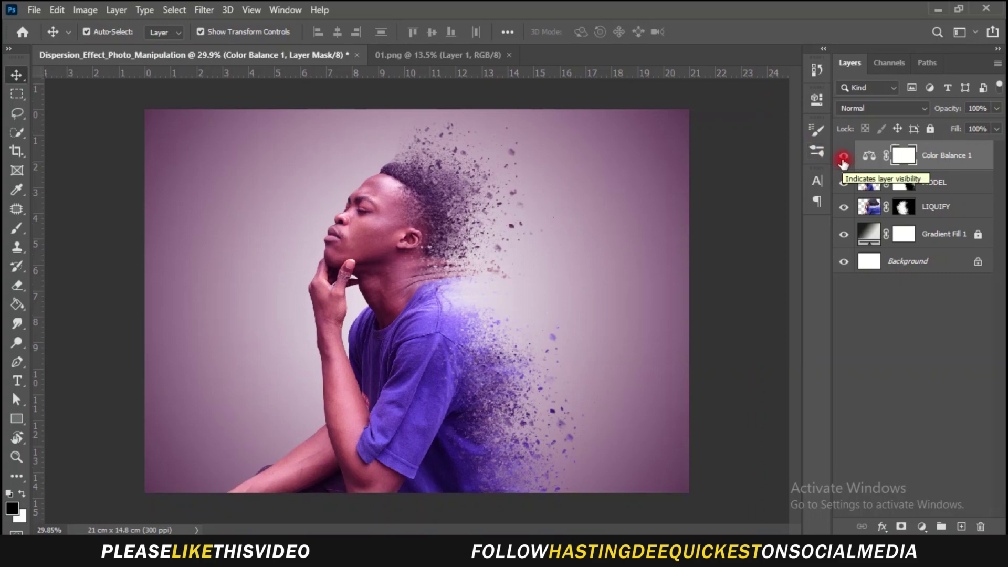
# Hide the Color Balance layer and add a Gradient Map adjustment on top with the dark maroon to crimson preset.
pyautogui.click(843, 158)
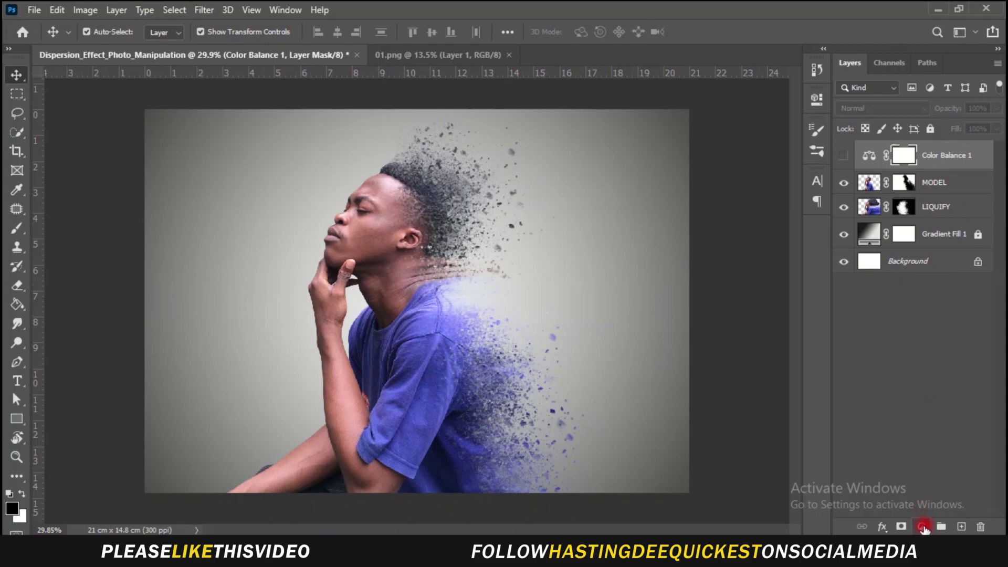
pyautogui.click(923, 527)
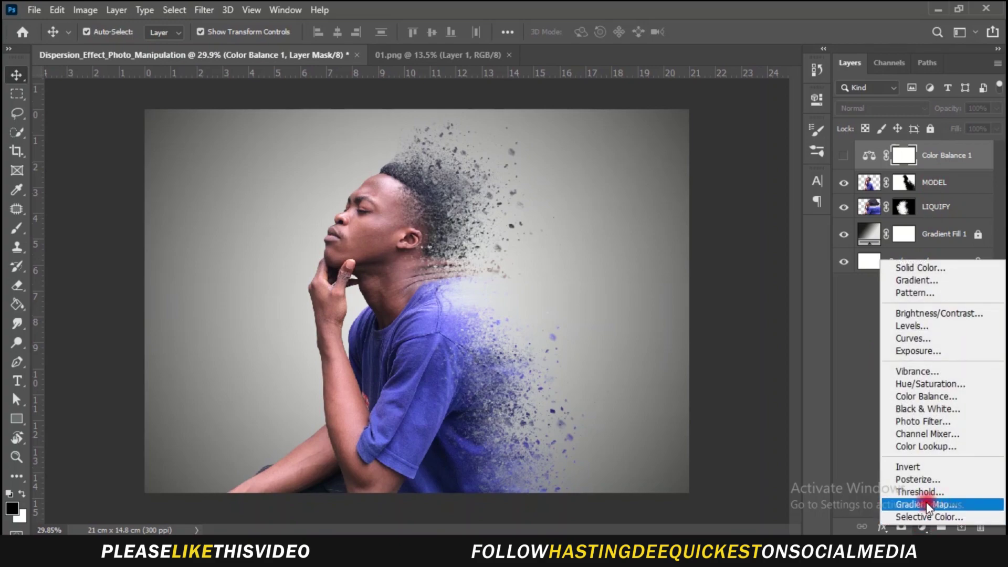
pyautogui.click(991, 509)
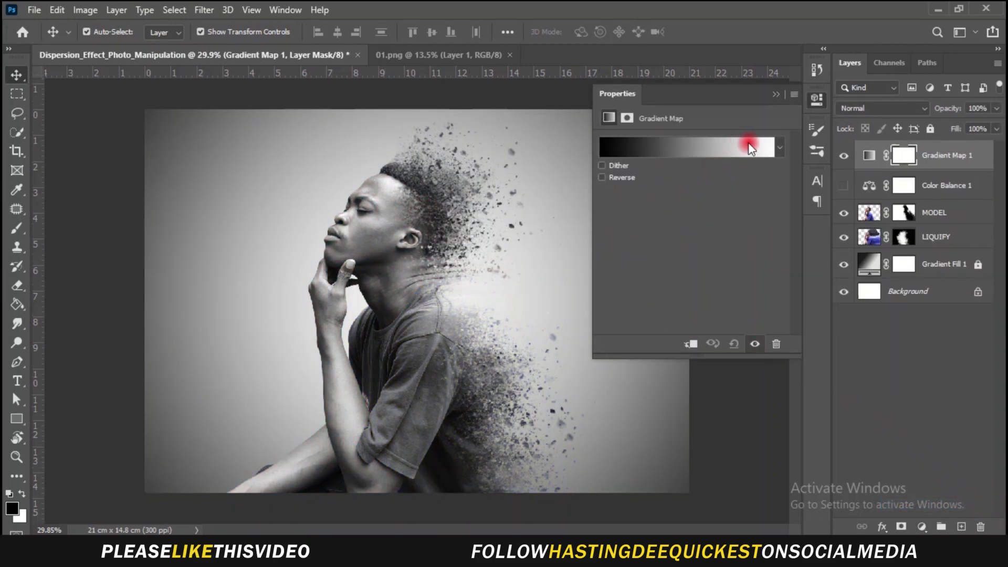
pyautogui.click(781, 148)
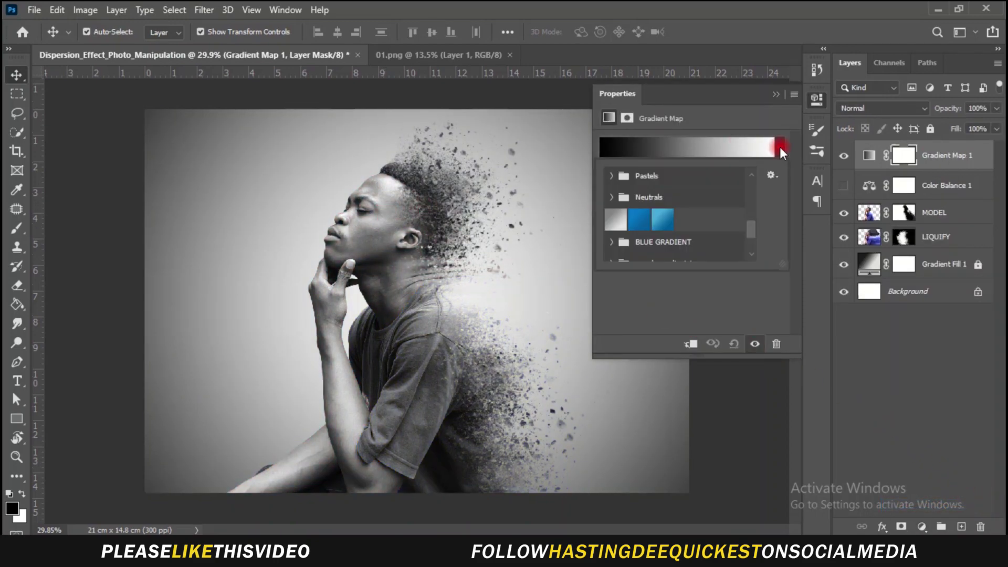
pyautogui.click(759, 220)
pyautogui.moveTo(750, 232); pyautogui.dragTo(753, 269)
pyautogui.click(713, 234)
pyautogui.click(766, 118)
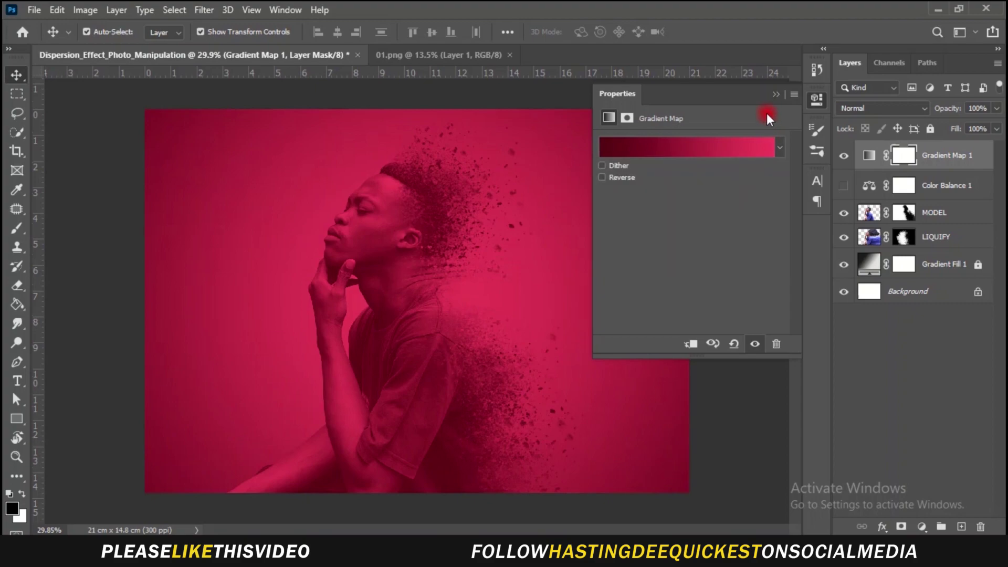
# Change the Gradient Map's light end colour stop at location 100% to golden orange.
pyautogui.click(661, 155)
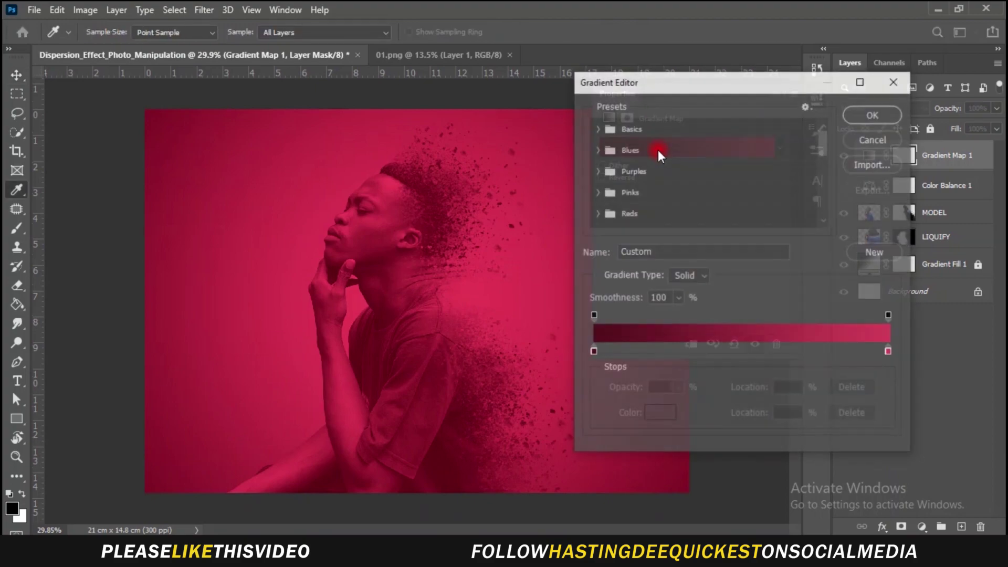
pyautogui.doubleClick(889, 352)
pyautogui.click(807, 275)
pyautogui.click(905, 100)
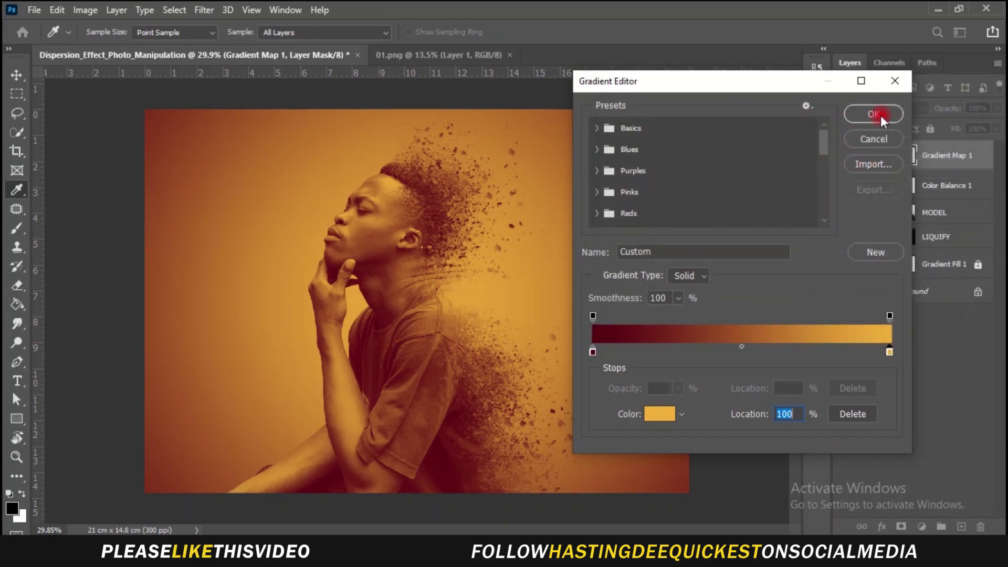
pyautogui.click(882, 118)
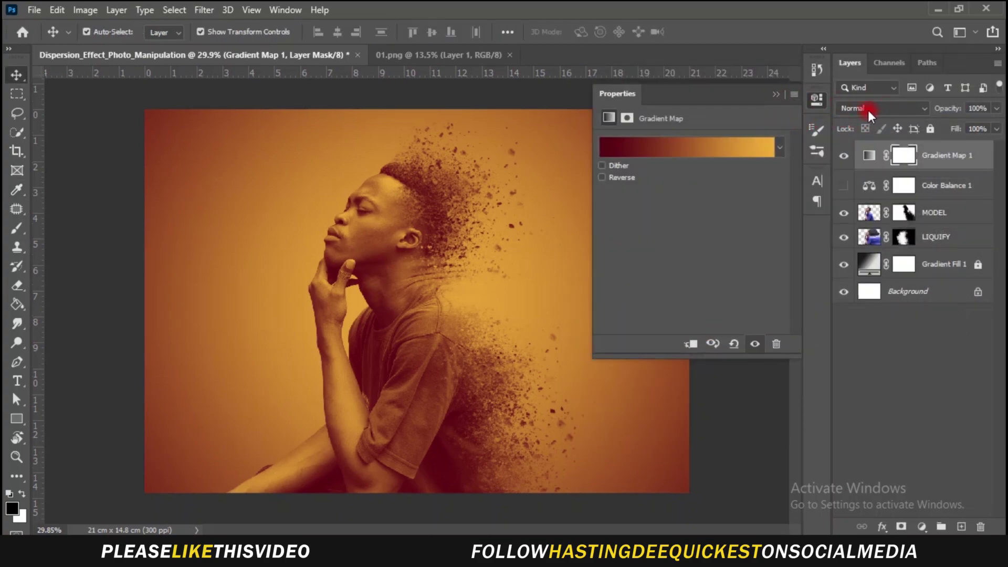
# Set the Gradient Map layer to Soft Light blending with 60% fill and compare the image with it hidden and shown.
pyautogui.click(895, 109)
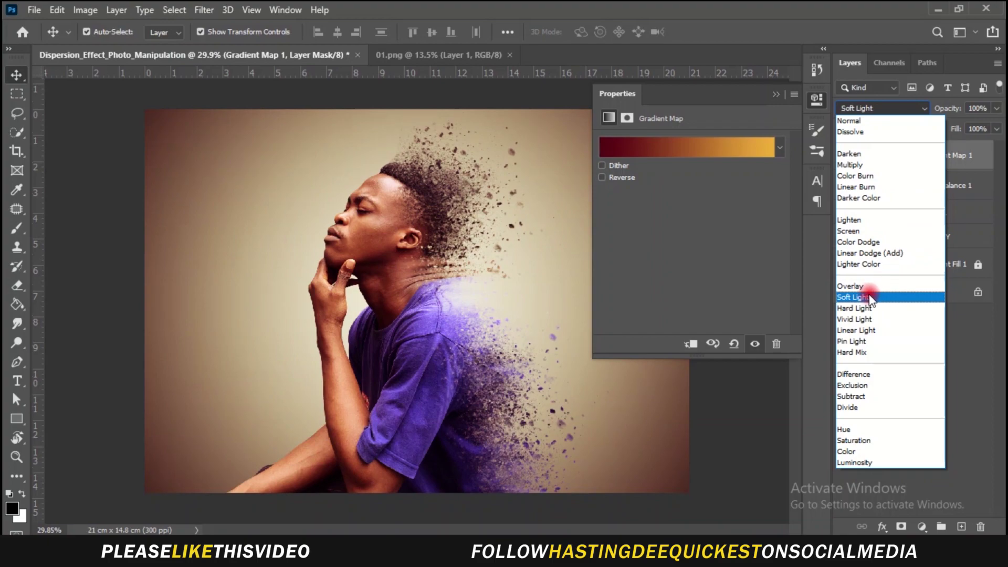
pyautogui.click(870, 297)
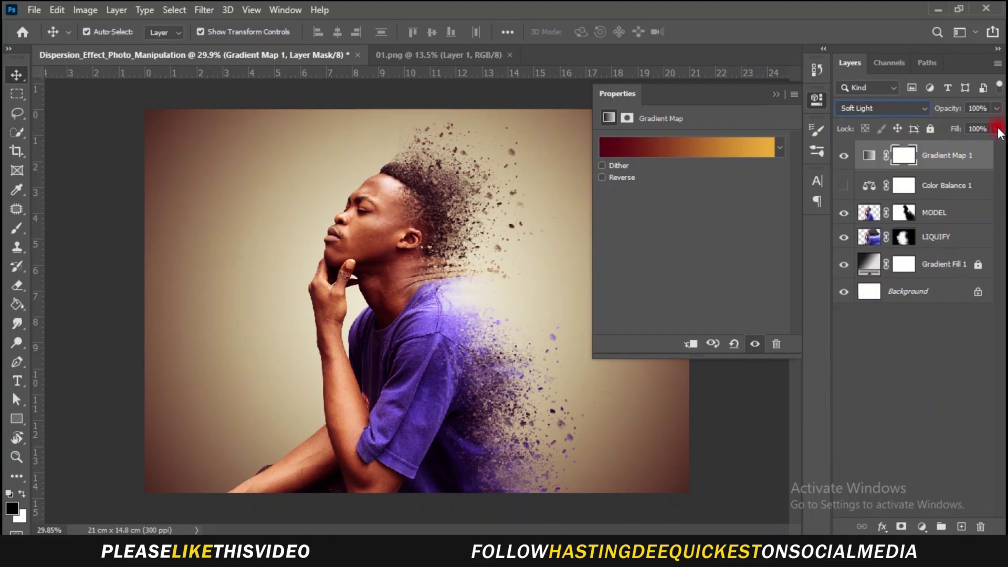
pyautogui.moveTo(997, 129); pyautogui.dragTo(983, 150)
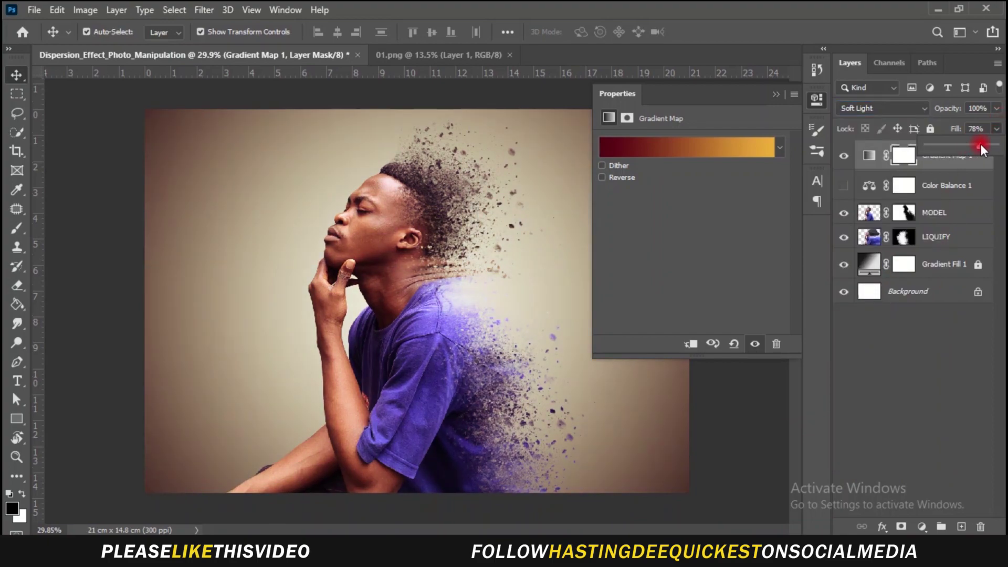
pyautogui.click(840, 155)
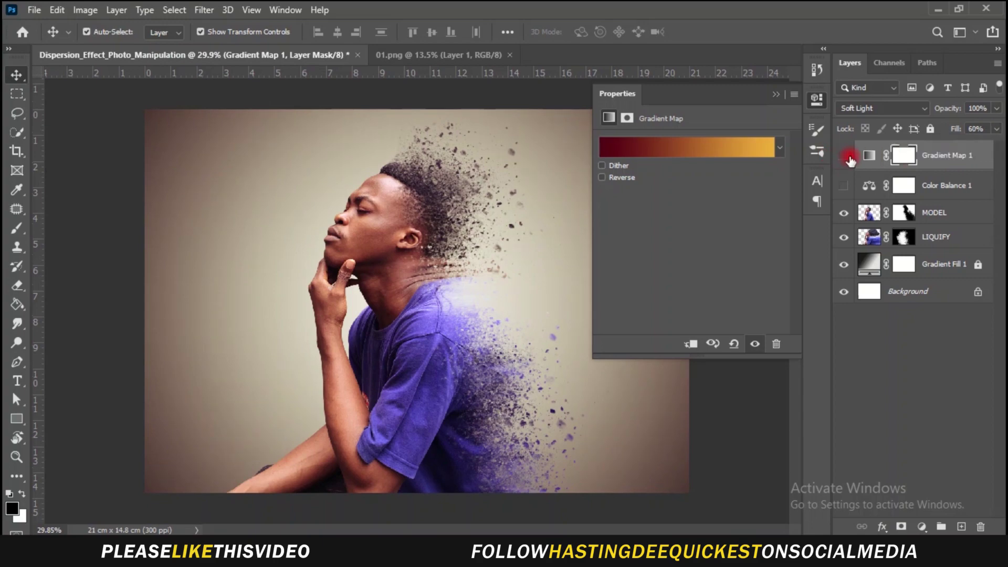
pyautogui.click(844, 156)
pyautogui.click(844, 155)
# Show the Color Balance layer again and reduce its fill to 49%.
pyautogui.click(845, 186)
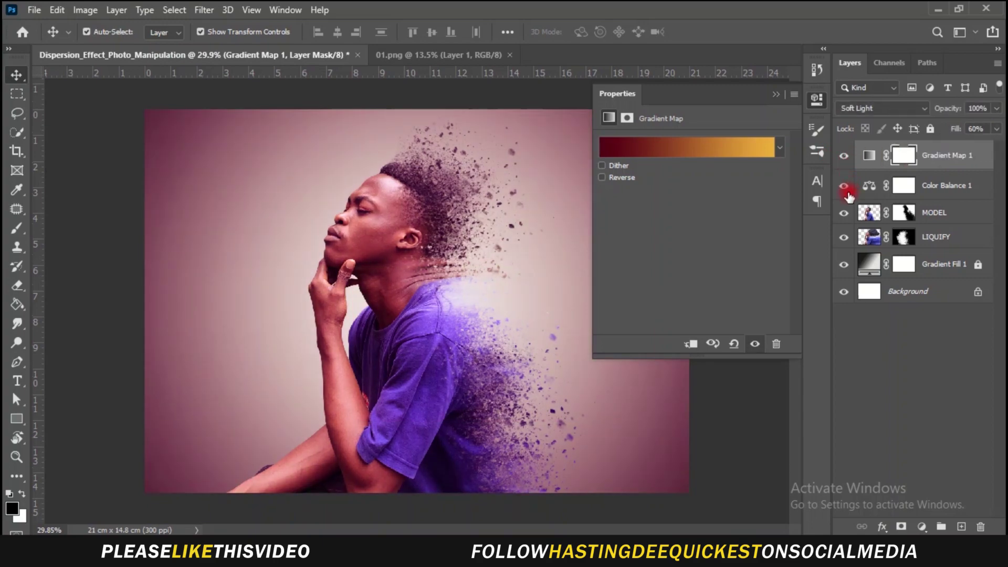
pyautogui.click(926, 194)
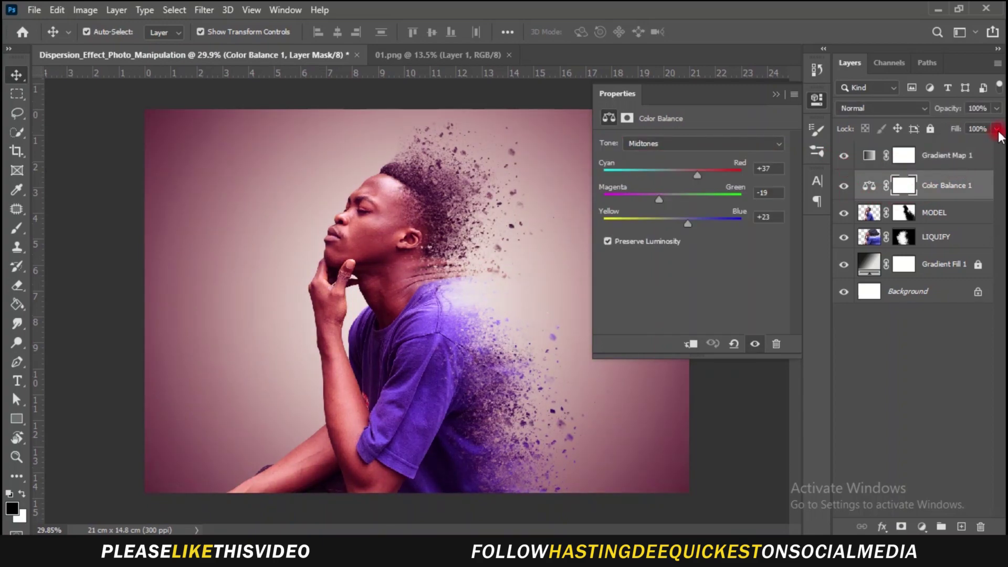
pyautogui.click(998, 130)
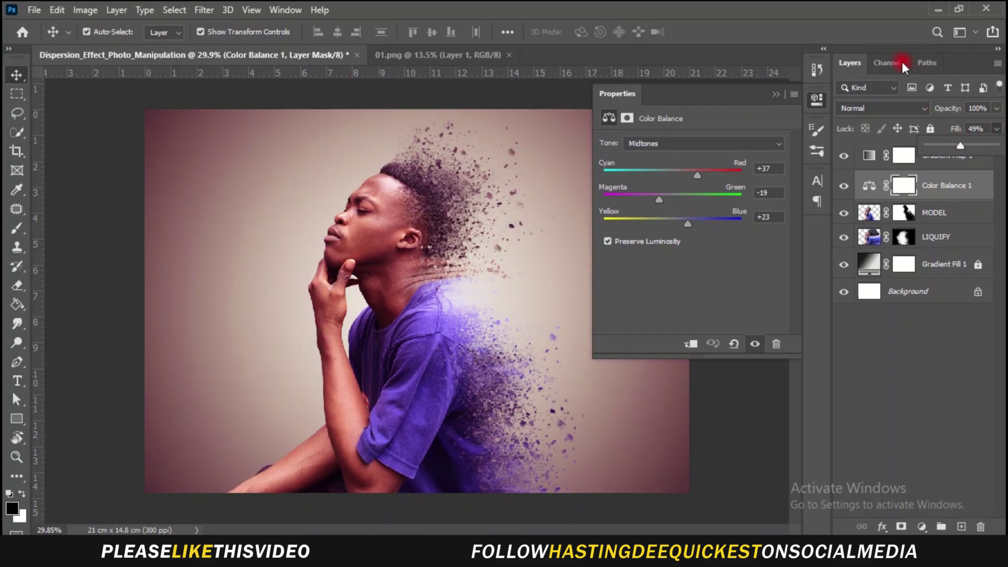